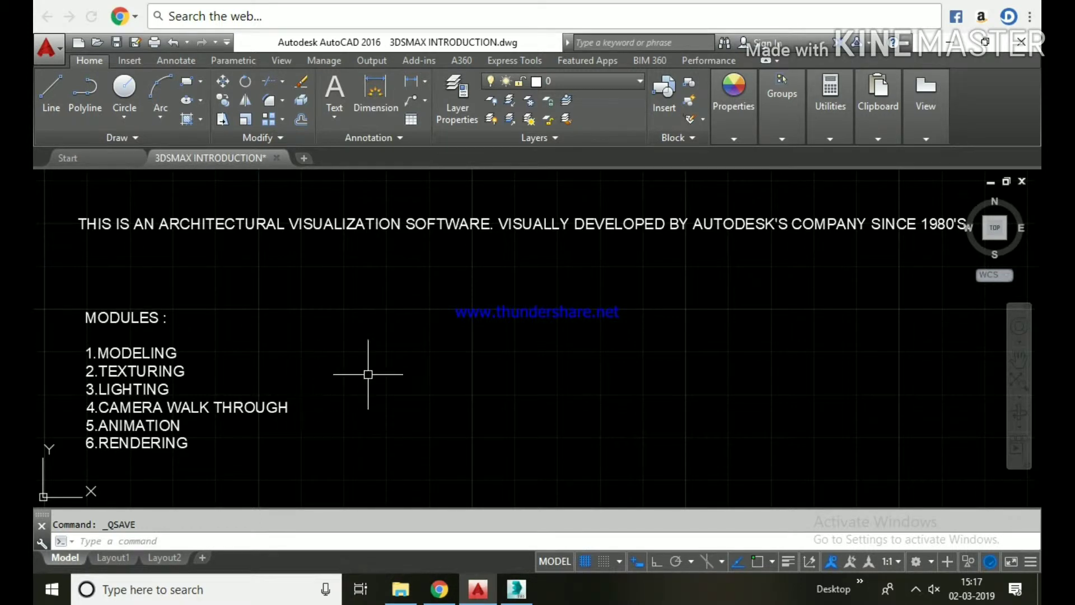
Zoom and pan the AutoCAD drawing to the USER INTERFACE heading of the 3ds Max diagram
{"action": "scroll", "coordinate": [396, 348], "scroll_direction": "down", "scroll_amount": 3}
{"action": "scroll", "coordinate": [396, 352], "scroll_direction": "down", "scroll_amount": 3}
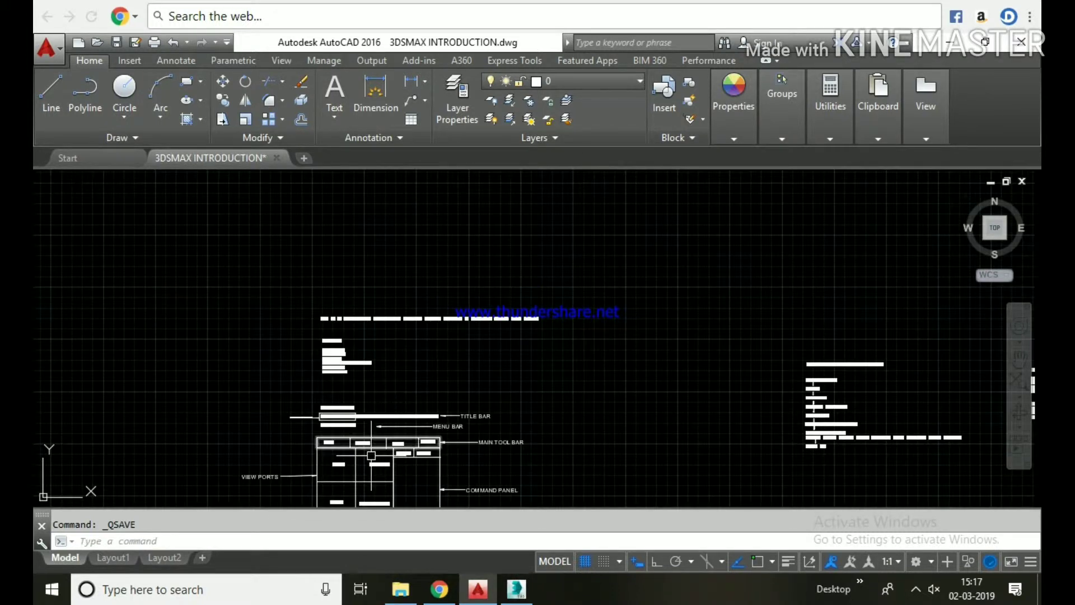
{"action": "middle_click_drag", "start_coordinate": [371, 455], "coordinate": [372, 283]}
{"action": "scroll", "coordinate": [372, 283], "scroll_direction": "up", "scroll_amount": 2}
{"action": "scroll", "coordinate": [371, 283], "scroll_direction": "up", "scroll_amount": 2}
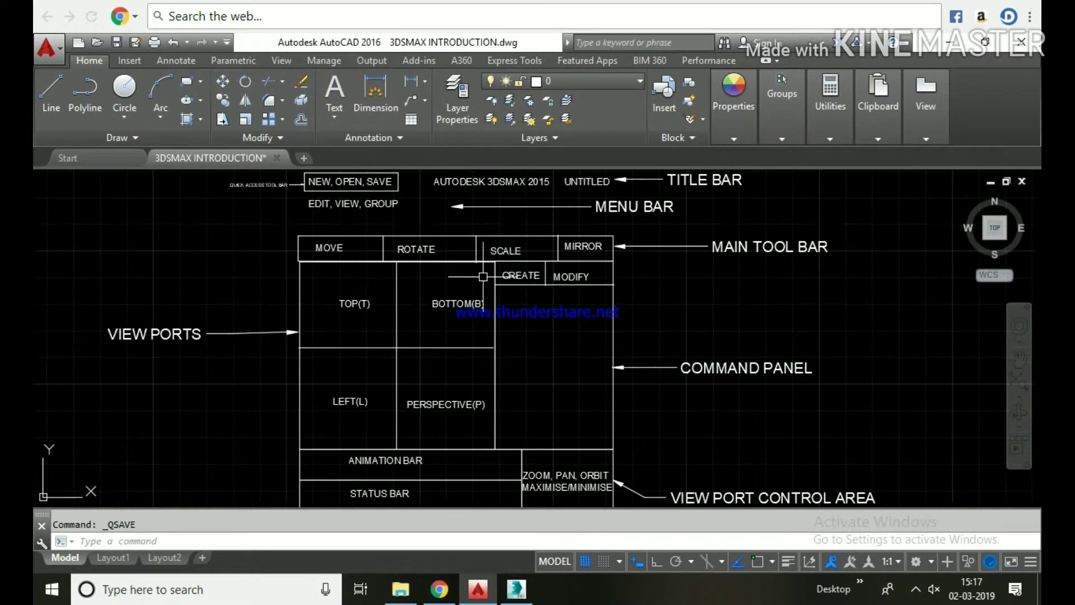
{"action": "middle_click_drag", "start_coordinate": [483, 277], "coordinate": [471, 329]}
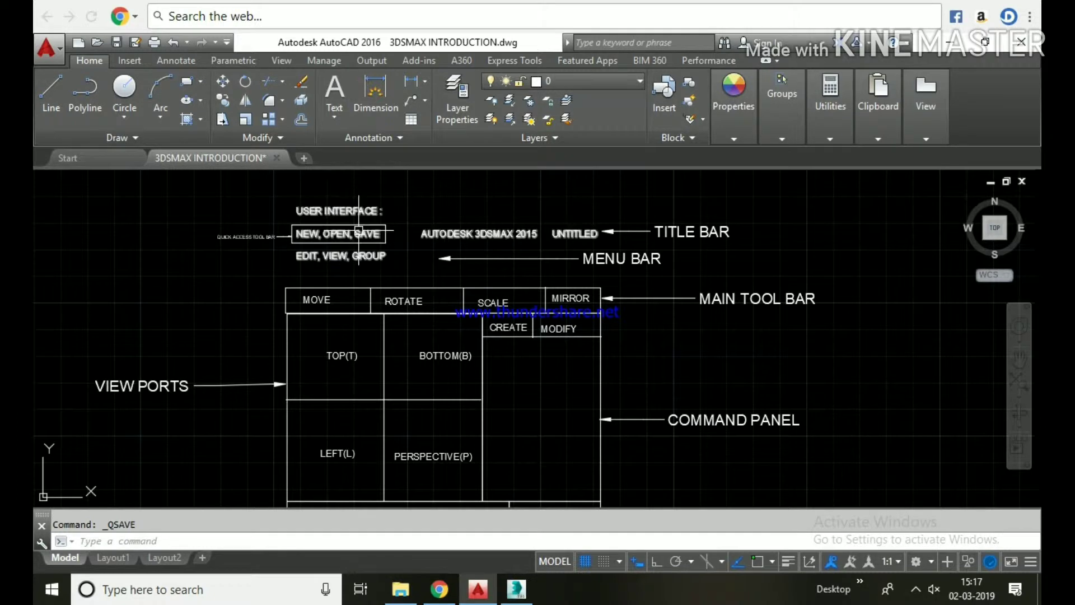
{"action": "scroll", "coordinate": [359, 231], "scroll_direction": "up", "scroll_amount": 2}
Pan across the diagram's MAIN TOOL BAR, COMMAND PANEL and VIEW PORTS labels, then frame it all
{"action": "mouse_move", "coordinate": [373, 276]}
{"action": "middle_mouse_down"}
{"action": "mouse_move", "coordinate": [339, 314]}
{"action": "mouse_move", "coordinate": [296, 315]}
{"action": "middle_mouse_up"}
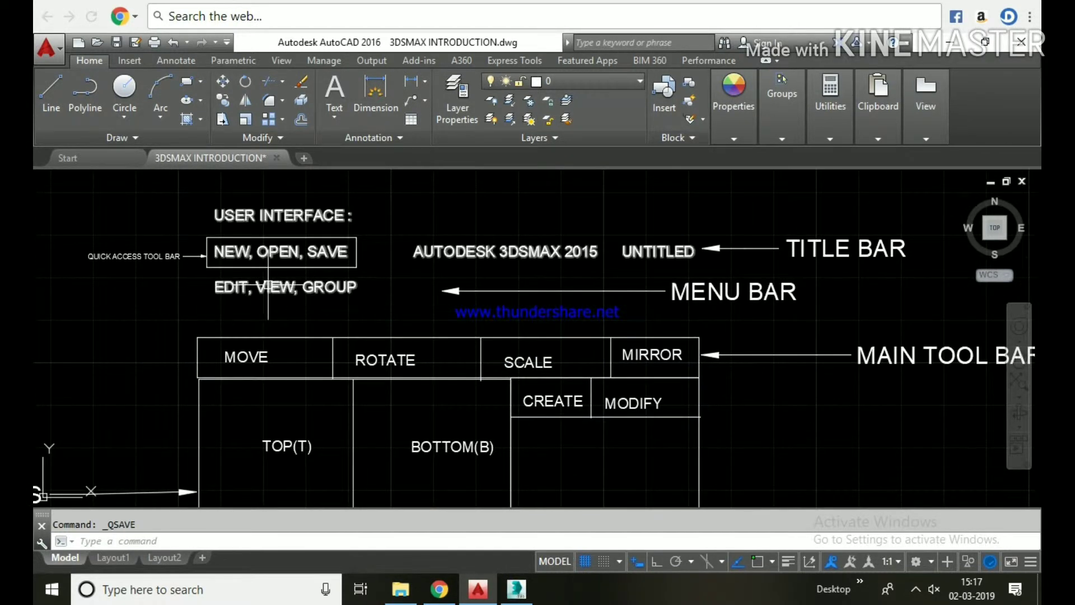
{"action": "mouse_move", "coordinate": [488, 364]}
{"action": "middle_mouse_down"}
{"action": "mouse_move", "coordinate": [431, 333]}
{"action": "mouse_move", "coordinate": [441, 343]}
{"action": "middle_mouse_up"}
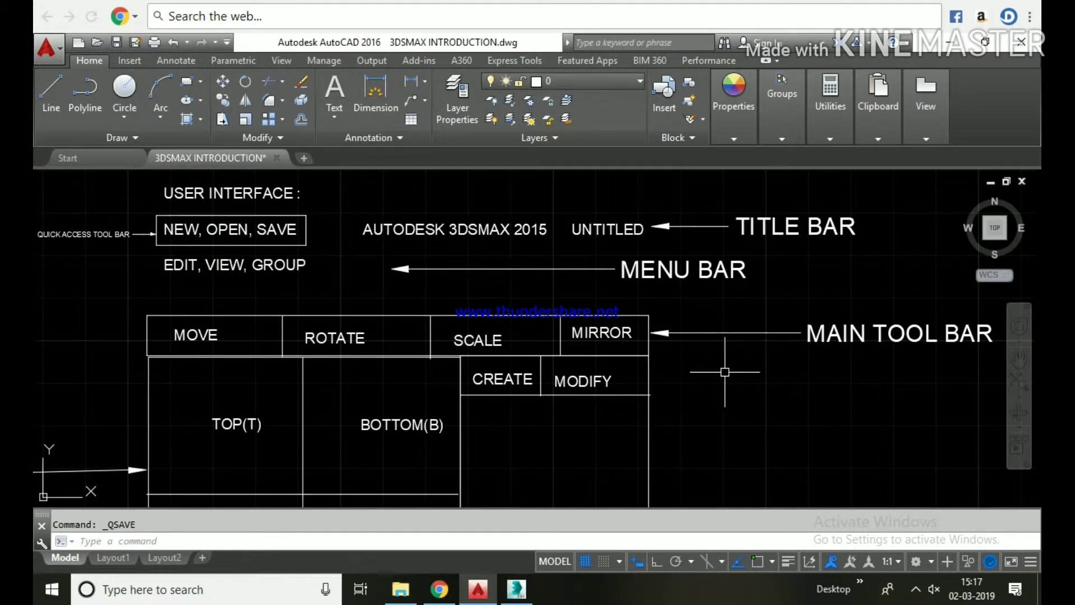
{"action": "middle_click_drag", "start_coordinate": [720, 384], "coordinate": [711, 392]}
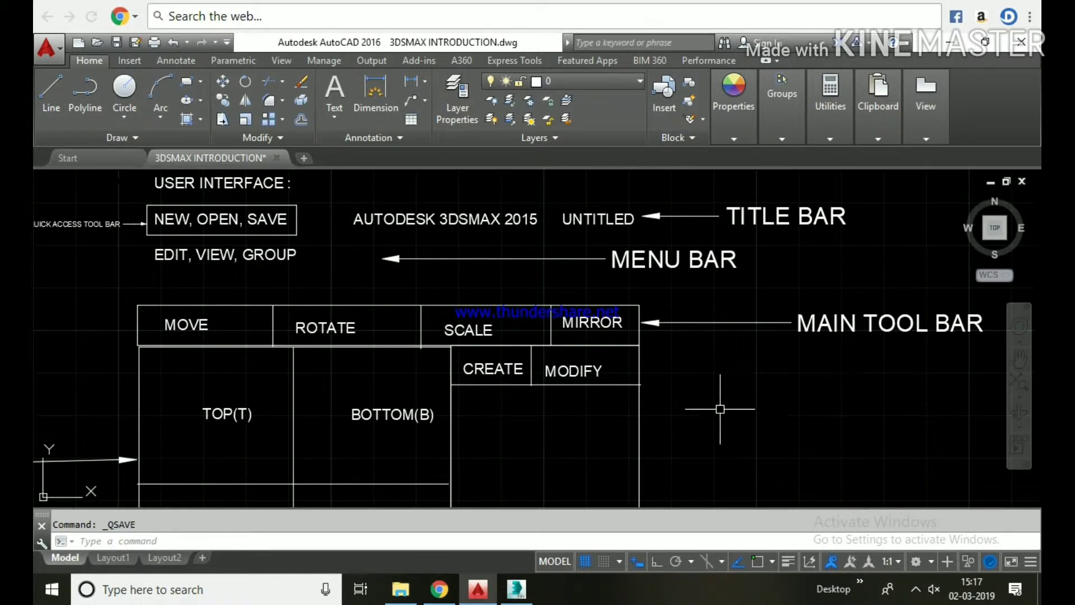
{"action": "middle_click_drag", "start_coordinate": [720, 409], "coordinate": [768, 347]}
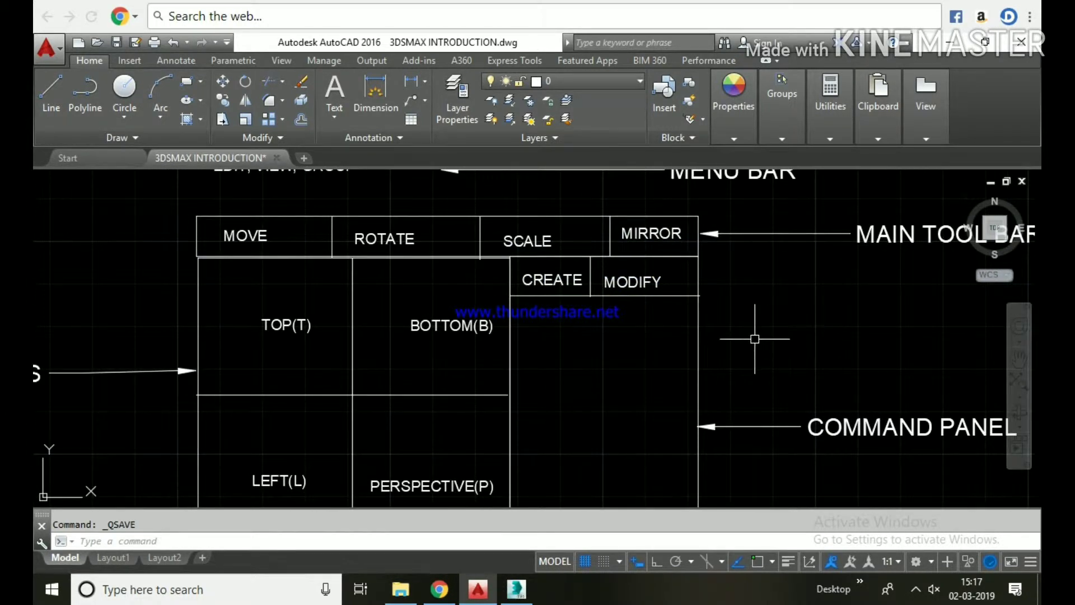
{"action": "middle_click_drag", "start_coordinate": [638, 420], "coordinate": [753, 372]}
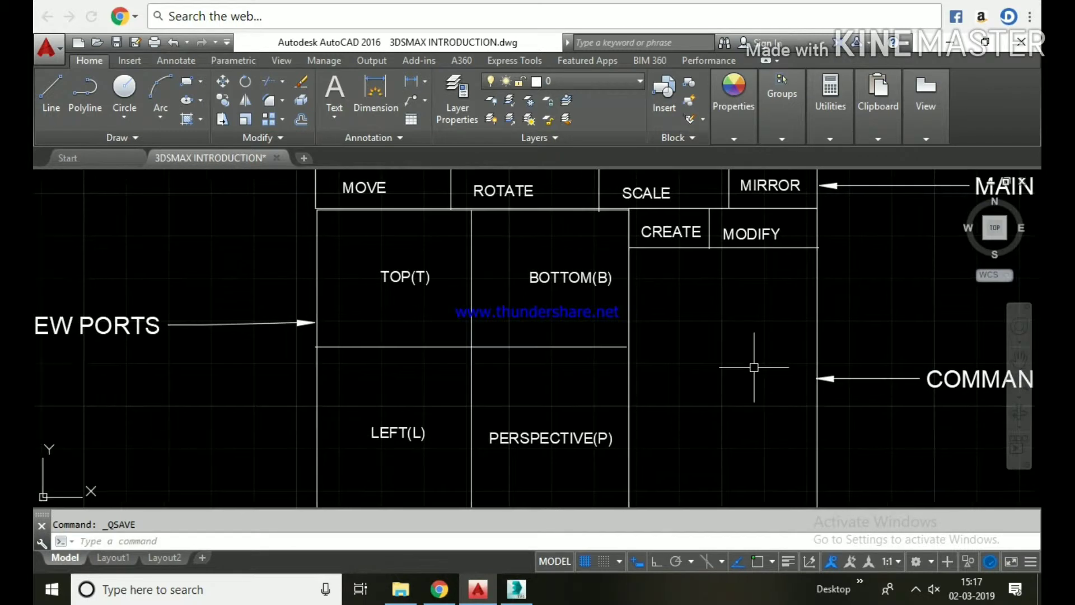
{"action": "scroll", "coordinate": [754, 367], "scroll_direction": "down", "scroll_amount": 2}
{"action": "mouse_move", "coordinate": [684, 377]}
{"action": "middle_mouse_down"}
{"action": "mouse_move", "coordinate": [686, 391]}
{"action": "mouse_move", "coordinate": [646, 377]}
{"action": "middle_mouse_up"}
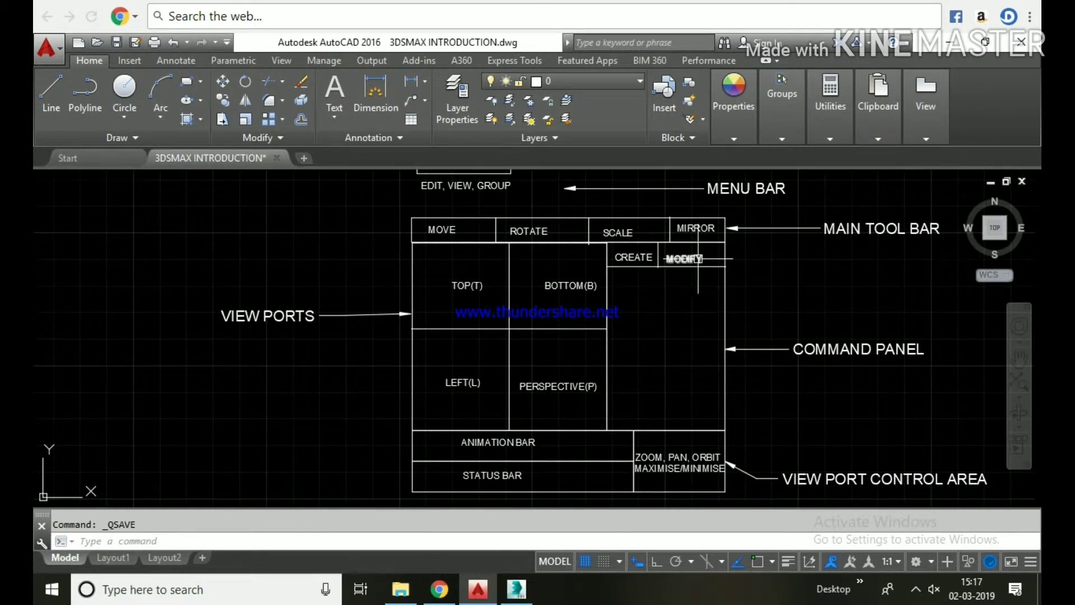
{"action": "middle_click_drag", "start_coordinate": [816, 420], "coordinate": [773, 371]}
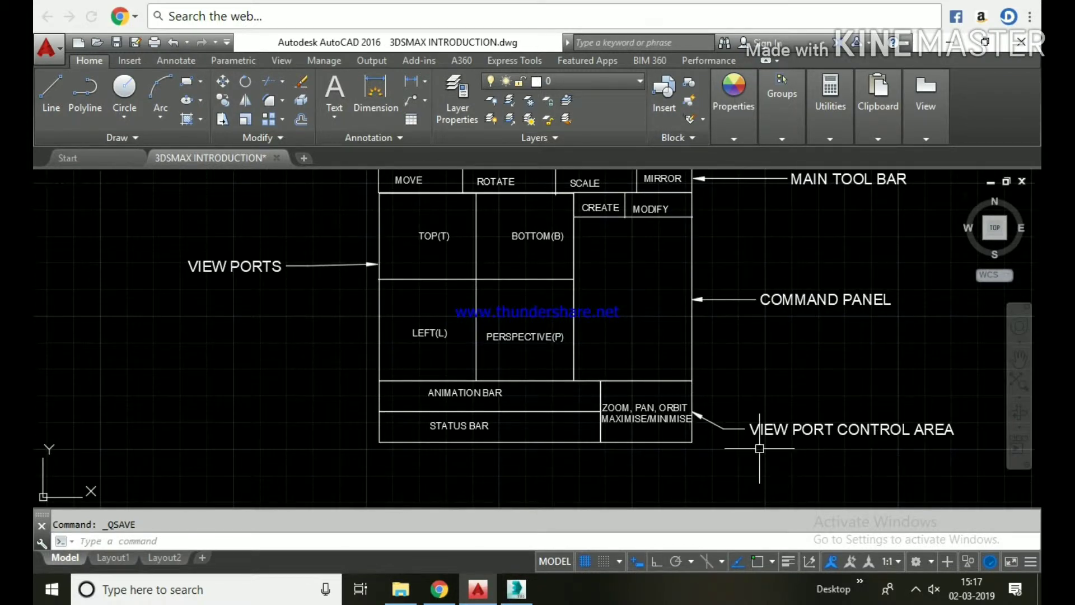
{"action": "middle_click_drag", "start_coordinate": [759, 448], "coordinate": [747, 457]}
In 3ds Max, activate the Top, Front, Left and Perspective viewports in turn
{"action": "left_click", "coordinate": [516, 588]}
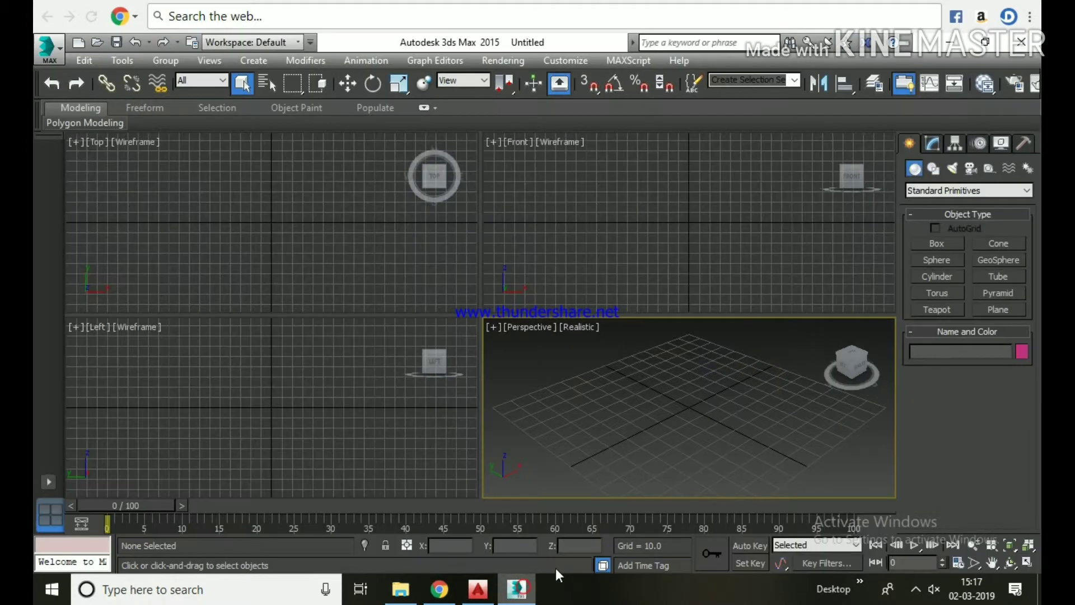
{"action": "left_click", "coordinate": [357, 257]}
{"action": "left_click", "coordinate": [584, 238]}
{"action": "left_click", "coordinate": [332, 256]}
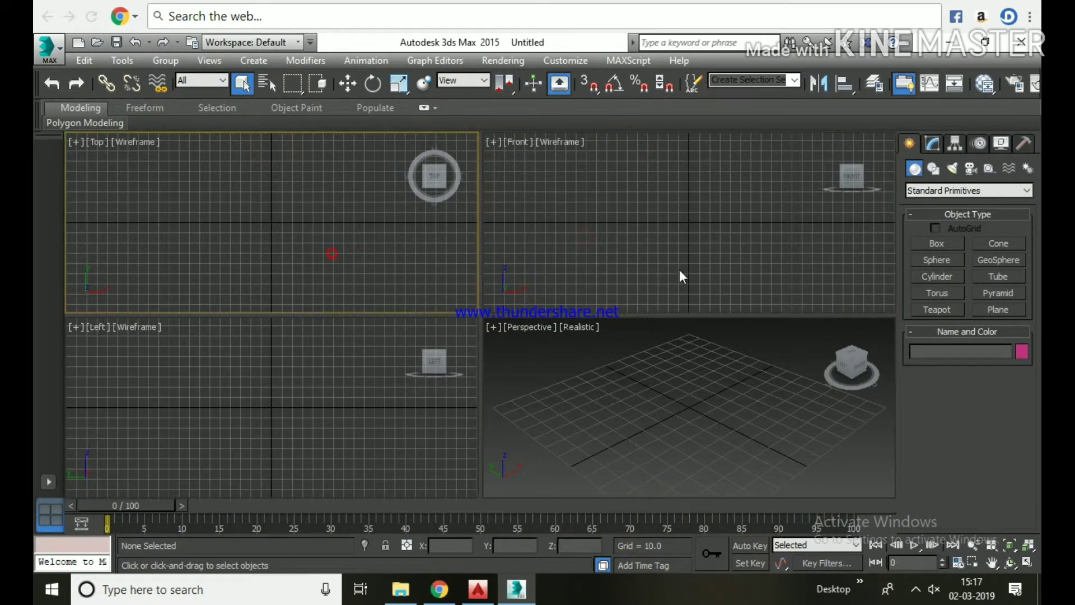
{"action": "left_click", "coordinate": [680, 270]}
{"action": "left_click", "coordinate": [409, 420]}
{"action": "left_click", "coordinate": [592, 406]}
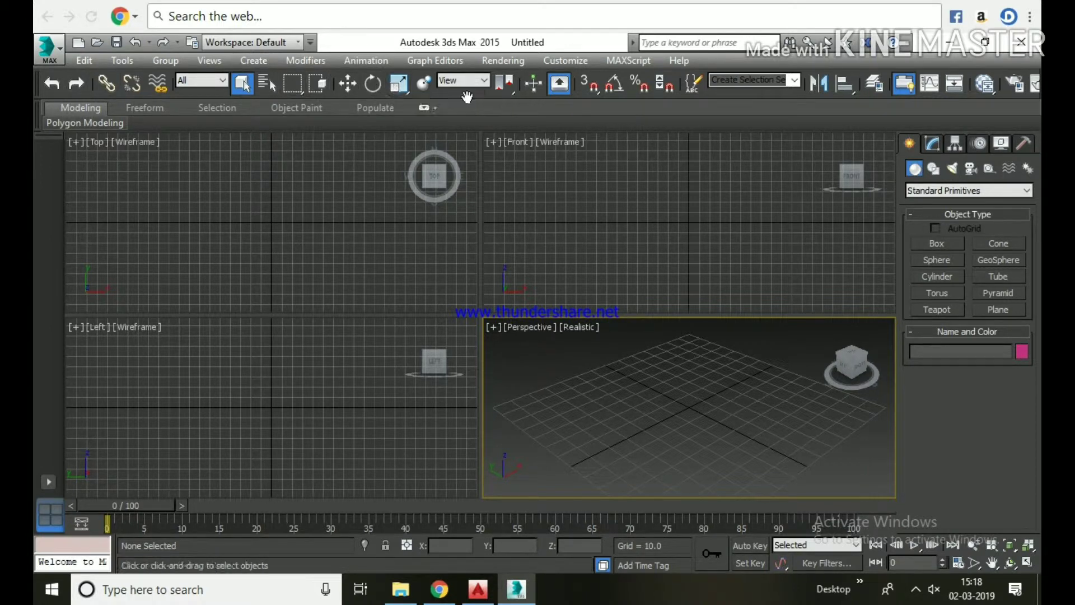
Cycle through Top, Front, Left and Perspective once more, then return to the AutoCAD diagram
{"action": "left_click", "coordinate": [350, 193]}
{"action": "mouse_move", "coordinate": [433, 176]}
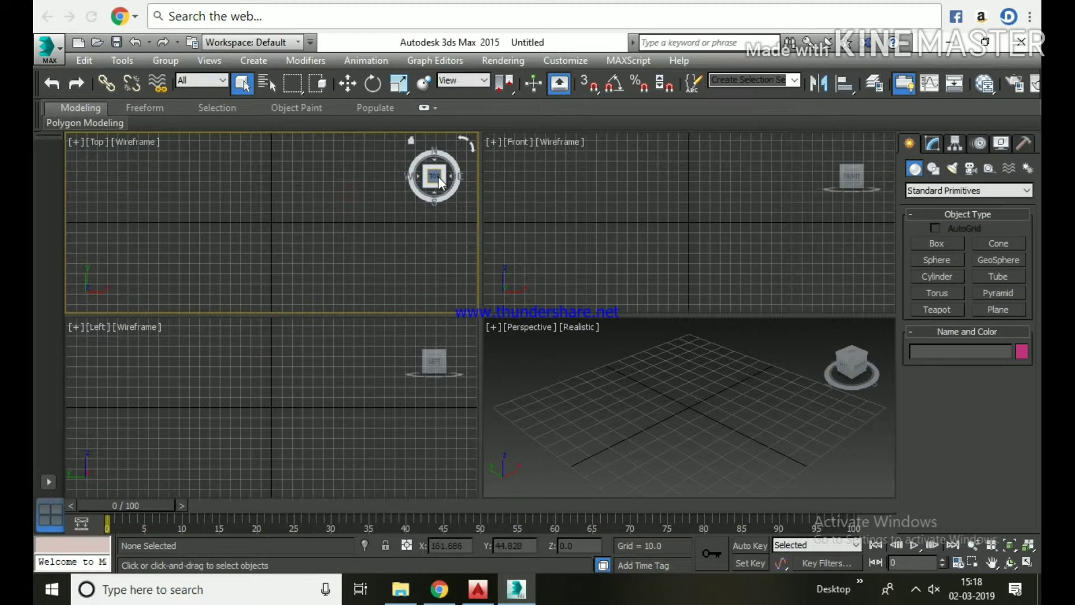
{"action": "left_click", "coordinate": [585, 217]}
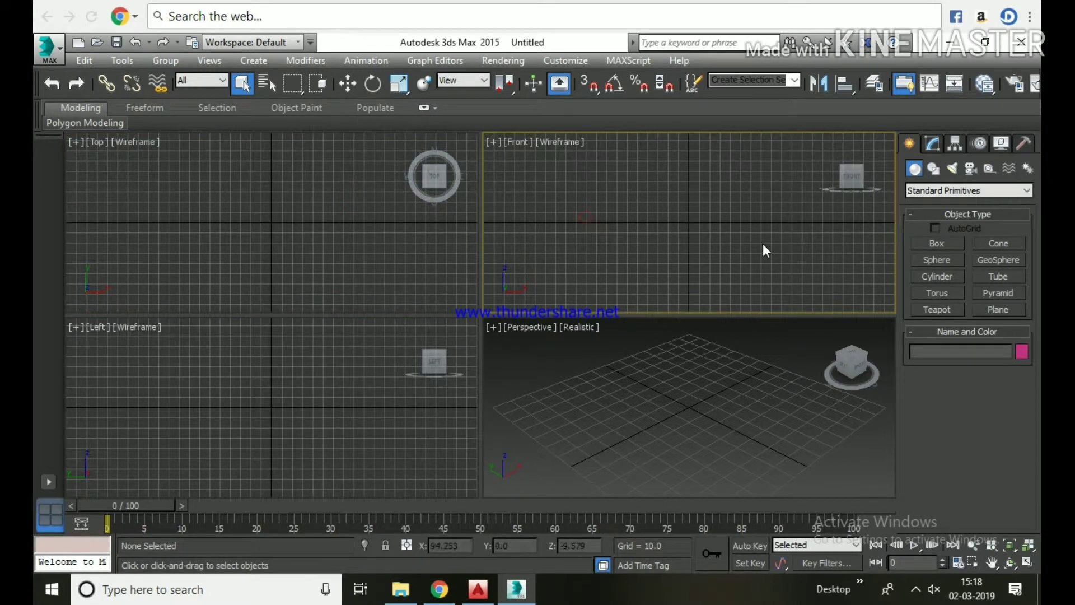
{"action": "left_click", "coordinate": [387, 424]}
{"action": "left_click", "coordinate": [662, 415]}
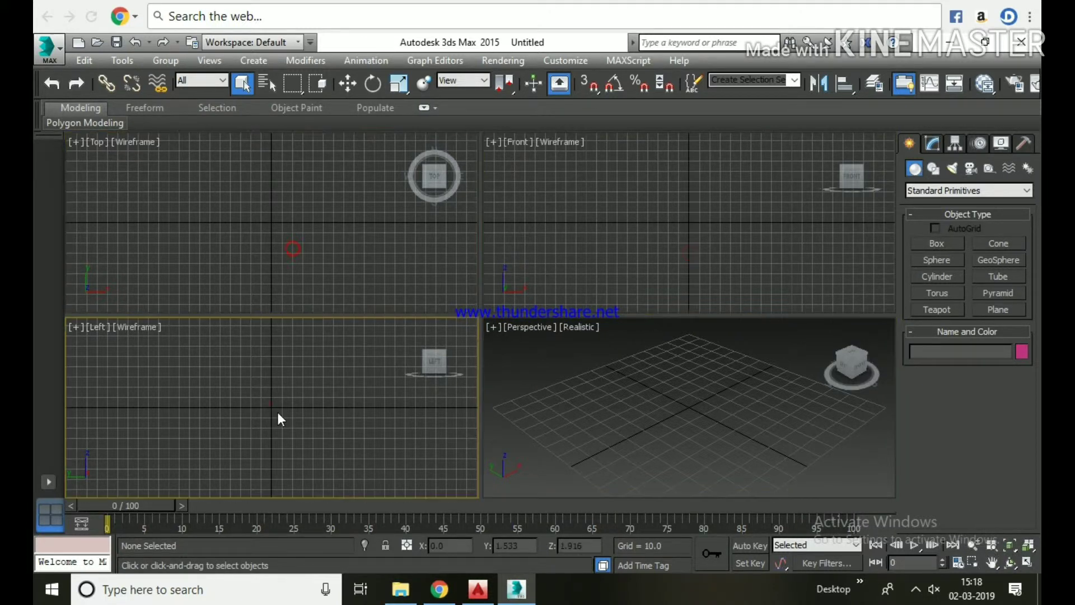
{"action": "left_click", "coordinate": [478, 588]}
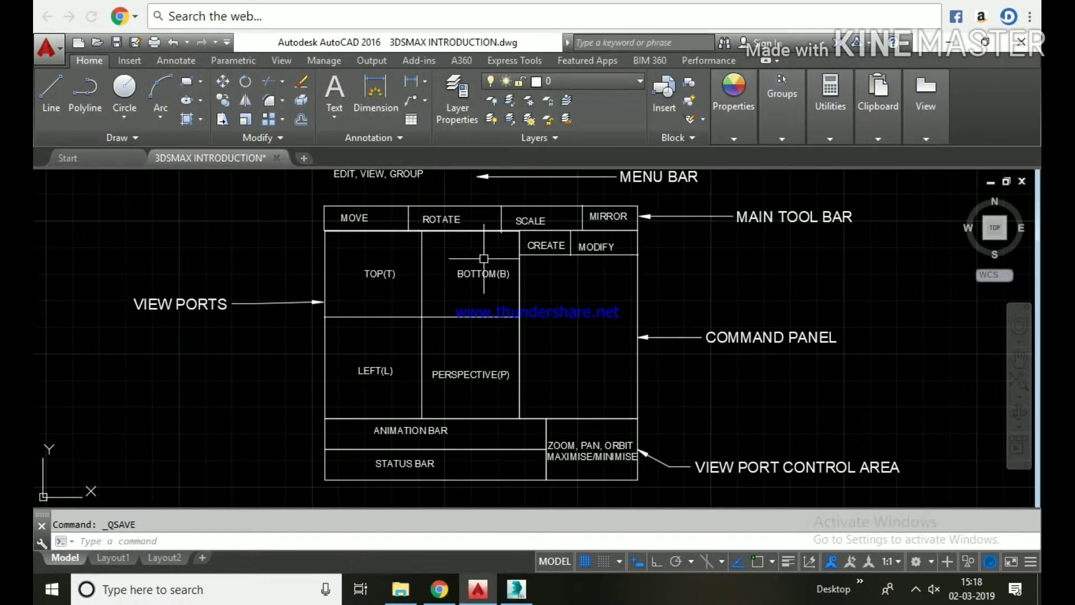
Zoom and pan the AutoCAD drawing to the 'Creating Standard Primitive Objects' notes
{"action": "scroll", "coordinate": [421, 322], "scroll_direction": "up", "scroll_amount": 2}
{"action": "scroll", "coordinate": [406, 356], "scroll_direction": "down", "scroll_amount": 2}
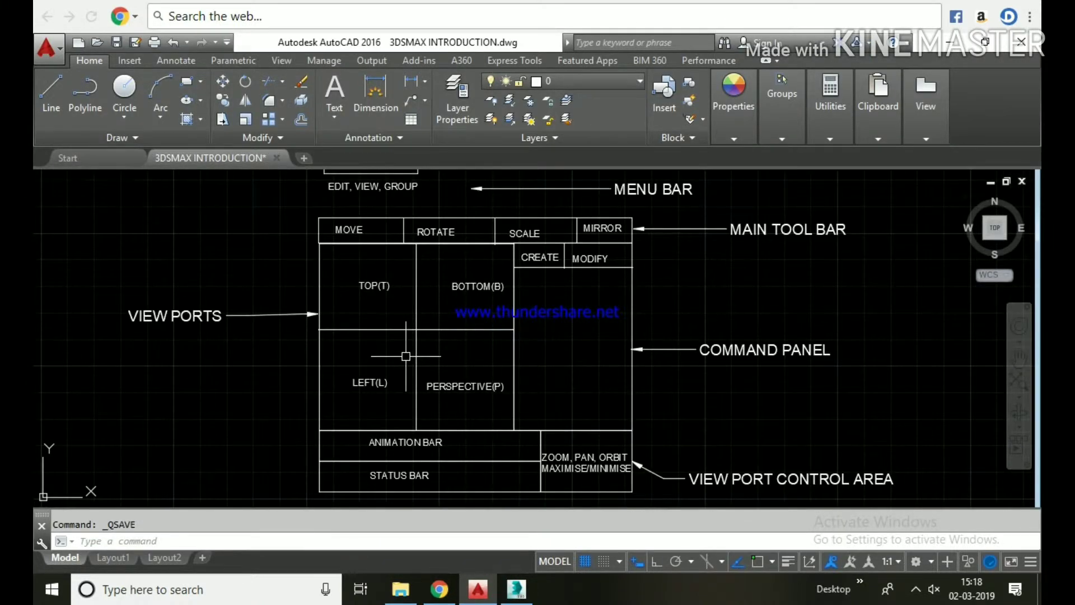
{"action": "scroll", "coordinate": [406, 356], "scroll_direction": "down", "scroll_amount": 2}
{"action": "scroll", "coordinate": [415, 353], "scroll_direction": "down", "scroll_amount": 2}
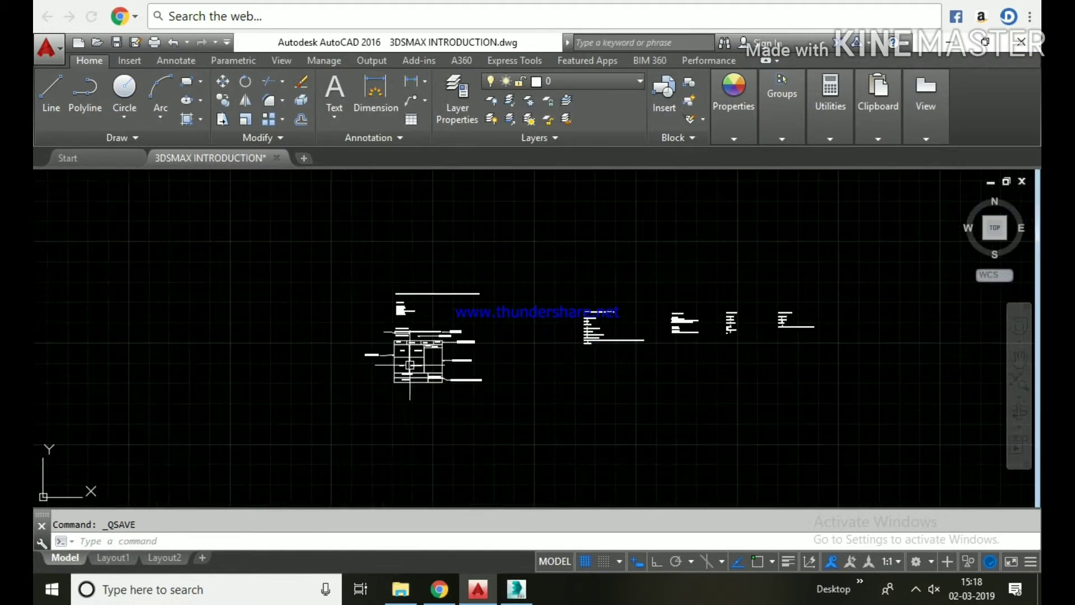
{"action": "scroll", "coordinate": [602, 327], "scroll_direction": "up", "scroll_amount": 3}
{"action": "scroll", "coordinate": [603, 328], "scroll_direction": "up", "scroll_amount": 3}
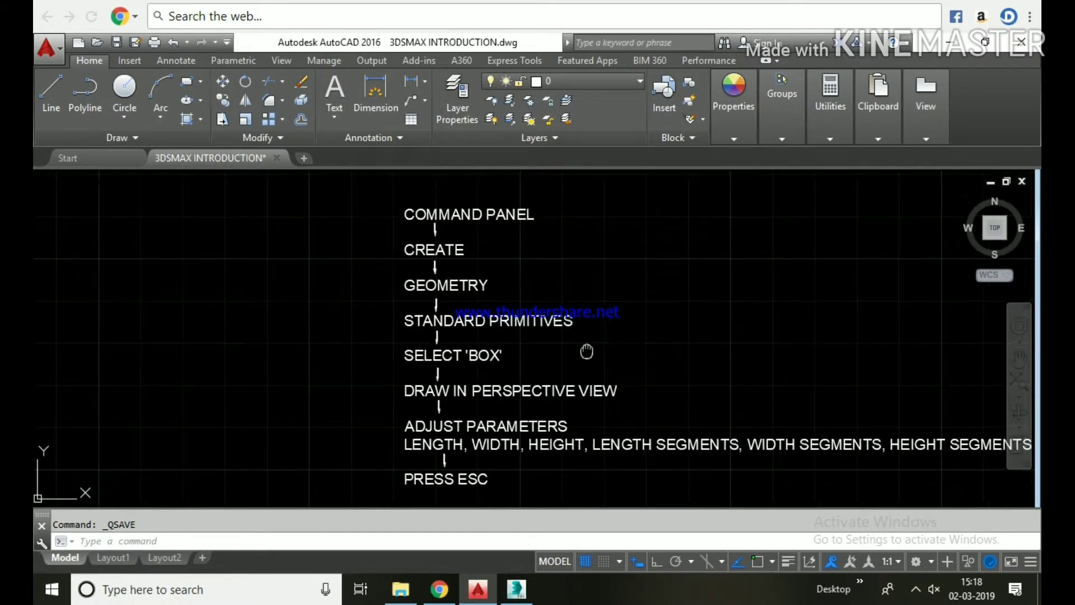
{"action": "mouse_move", "coordinate": [588, 289]}
{"action": "middle_mouse_down"}
{"action": "mouse_move", "coordinate": [464, 397]}
{"action": "mouse_move", "coordinate": [470, 376]}
{"action": "middle_mouse_up"}
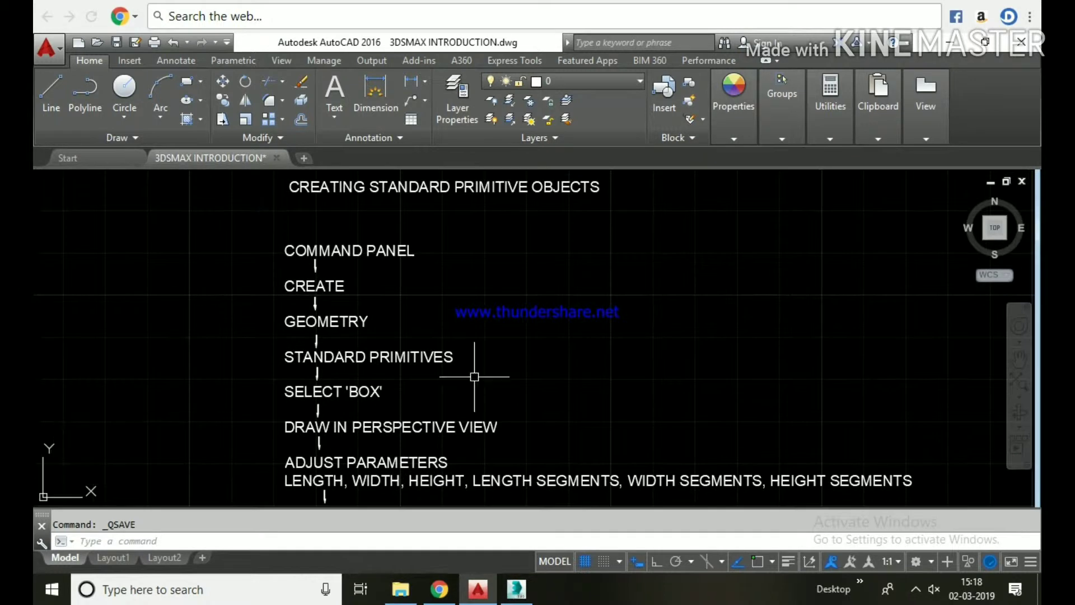
Dismiss the context menu, reveal the final PRESS ESC step, and go back to 3ds Max
{"action": "right_click", "coordinate": [476, 377]}
{"action": "key", "text": "Escape"}
{"action": "left_click", "coordinate": [548, 394]}
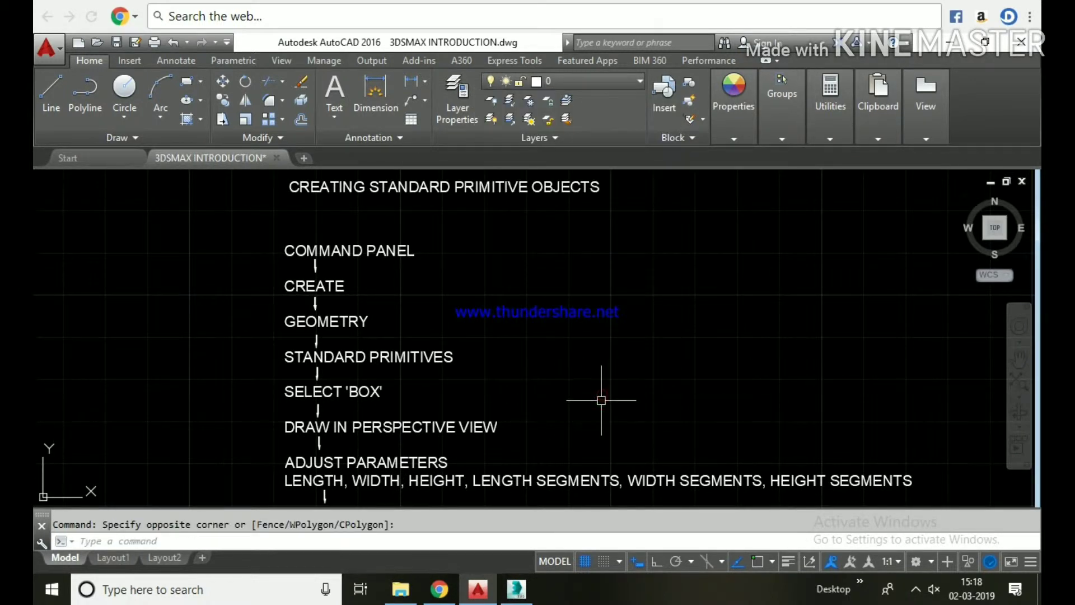
{"action": "middle_click_drag", "start_coordinate": [631, 420], "coordinate": [621, 388]}
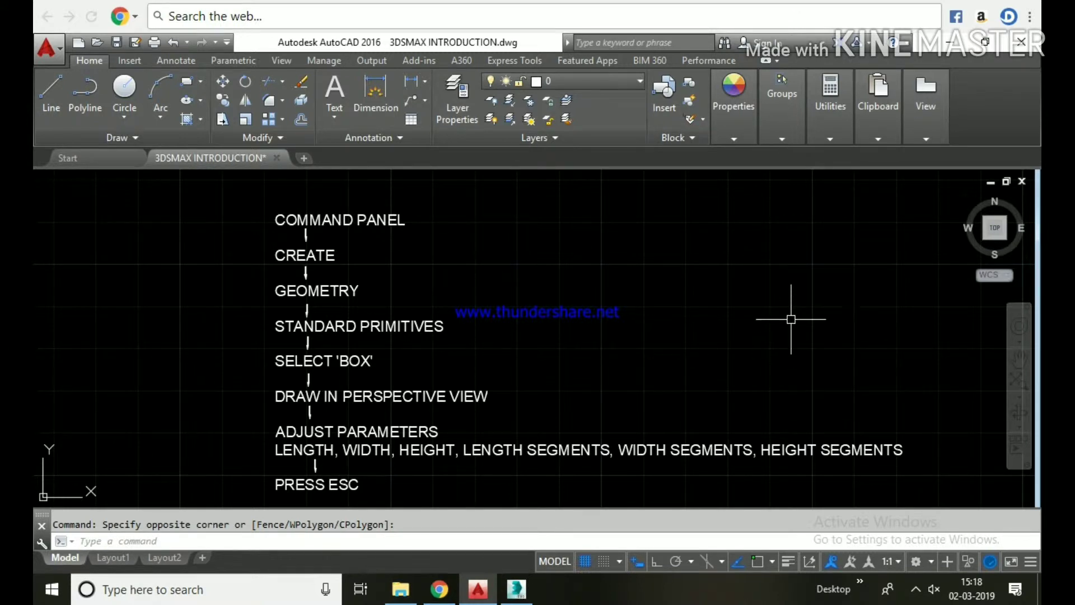
{"action": "left_click", "coordinate": [516, 588]}
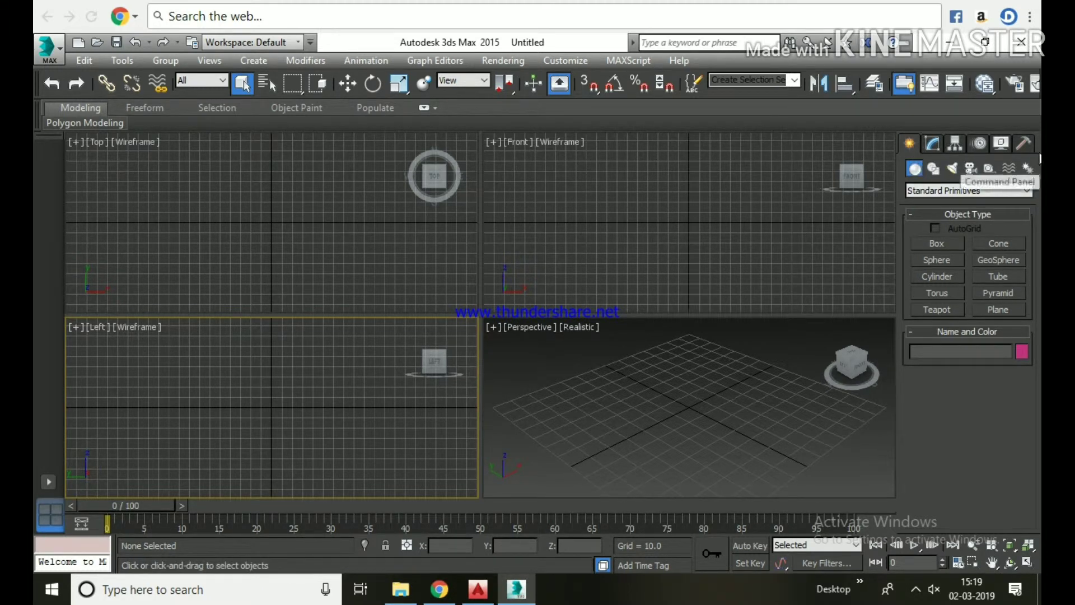
Re-dock the creation panel, then draw a box in the Perspective viewport and enlarge it
{"action": "left_click_drag", "start_coordinate": [1037, 152], "coordinate": [833, 225]}
{"action": "left_click_drag", "start_coordinate": [750, 216], "coordinate": [1036, 156]}
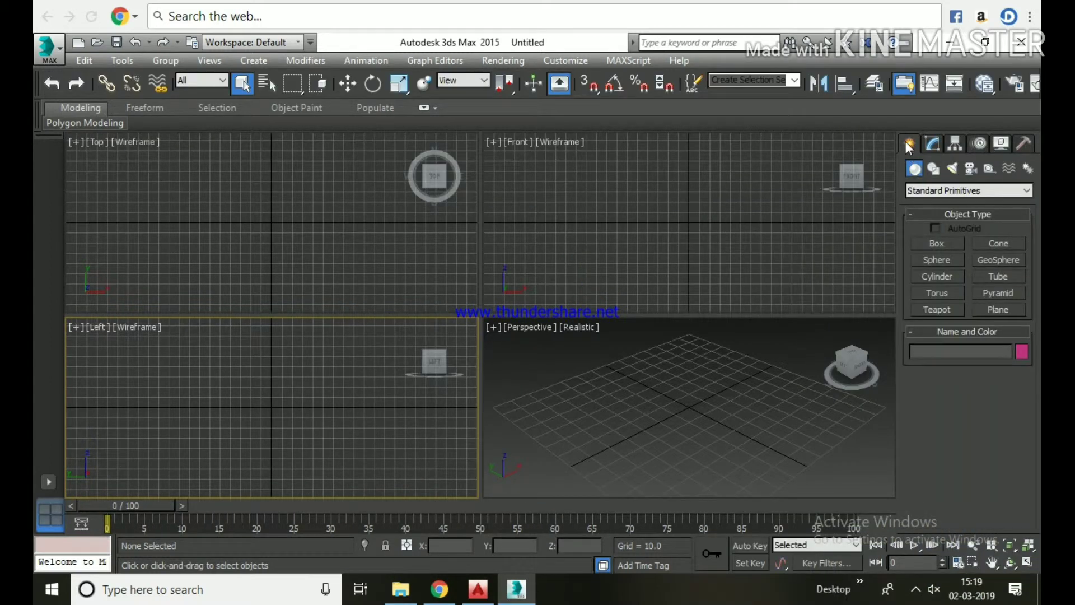
{"action": "left_click", "coordinate": [925, 189]}
{"action": "left_click", "coordinate": [933, 243]}
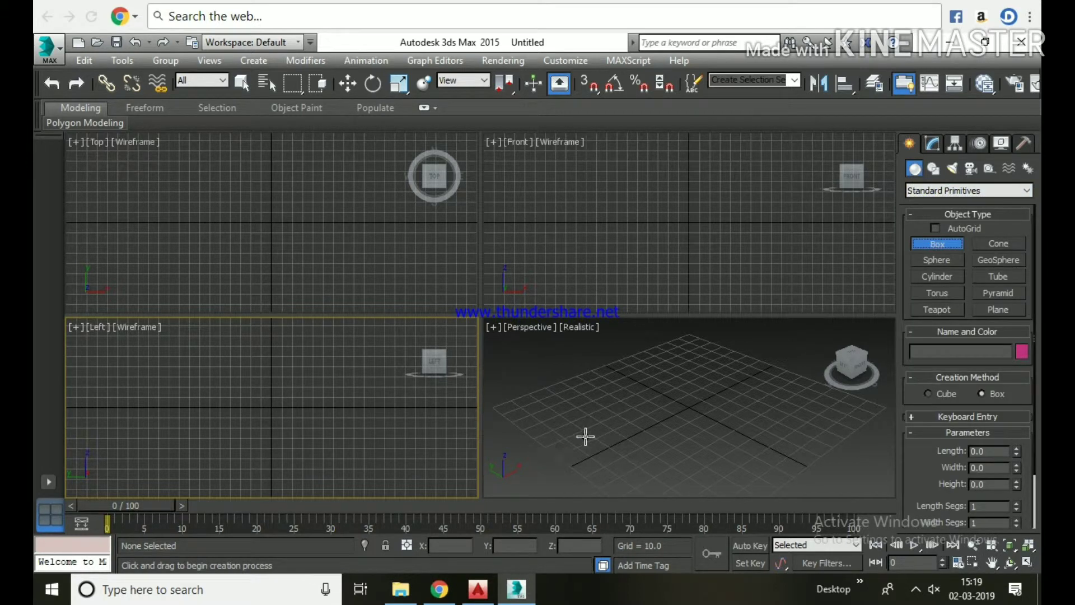
{"action": "left_click", "coordinate": [583, 420]}
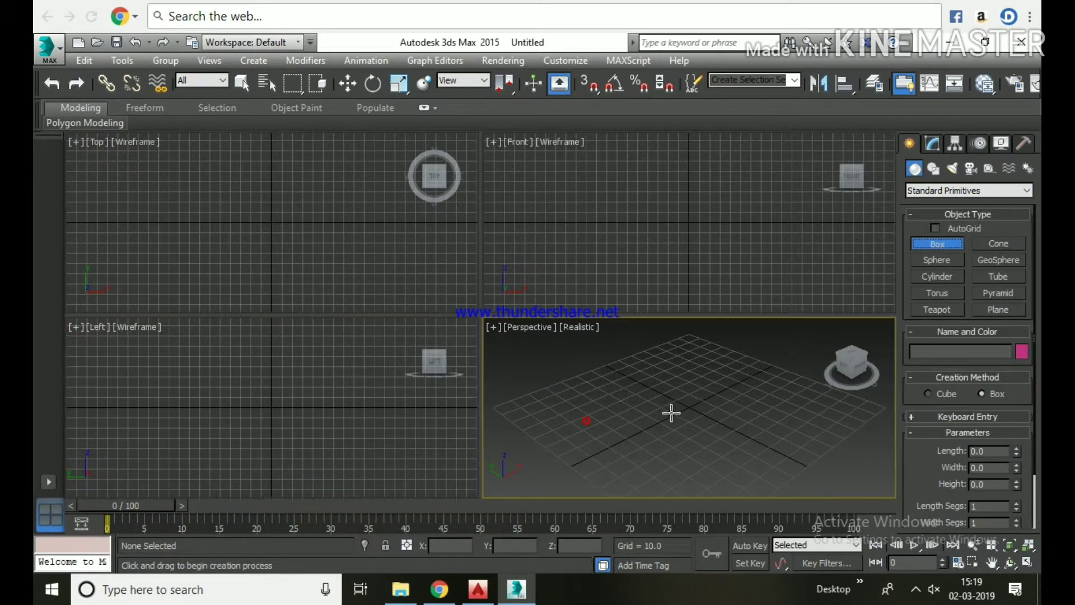
{"action": "left_click_drag", "start_coordinate": [588, 419], "coordinate": [706, 411]}
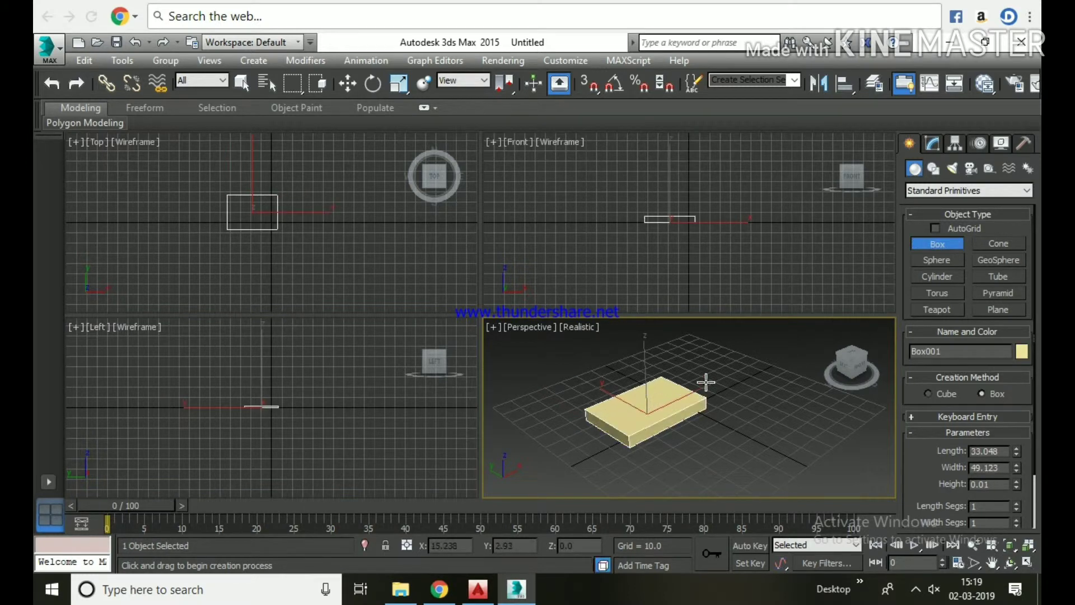
{"action": "left_click_drag", "start_coordinate": [1018, 453], "coordinate": [1018, 422]}
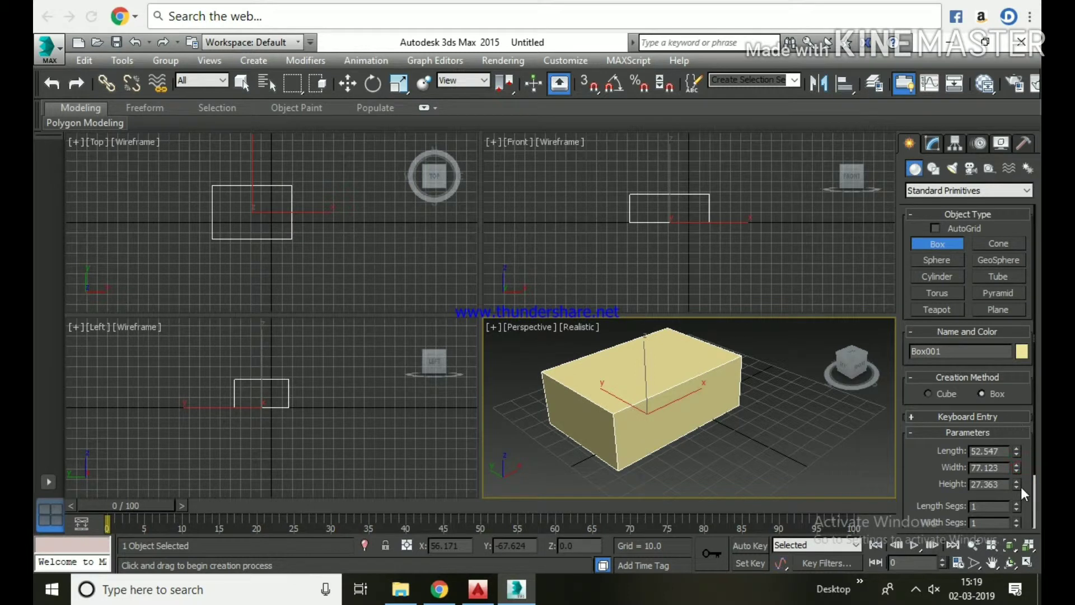
{"action": "left_click_drag", "start_coordinate": [1016, 485], "coordinate": [1016, 470]}
Give the box 3 length, 4 width and 6 height segments
{"action": "scroll", "coordinate": [991, 453], "scroll_direction": "down", "scroll_amount": 2}
{"action": "scroll", "coordinate": [991, 454], "scroll_direction": "down", "scroll_amount": 1}
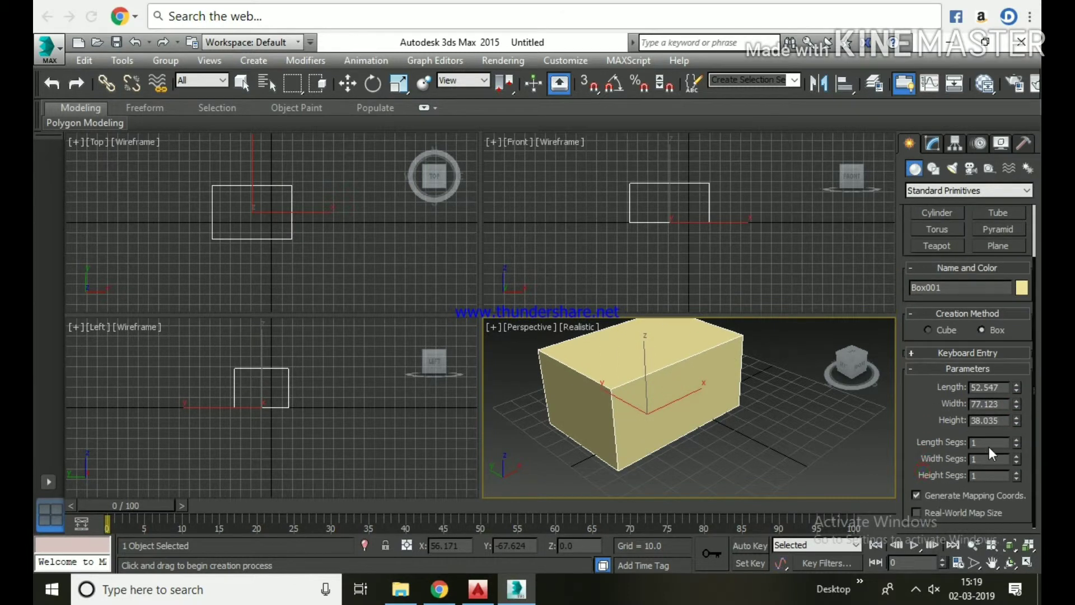
{"action": "left_click", "coordinate": [1016, 440]}
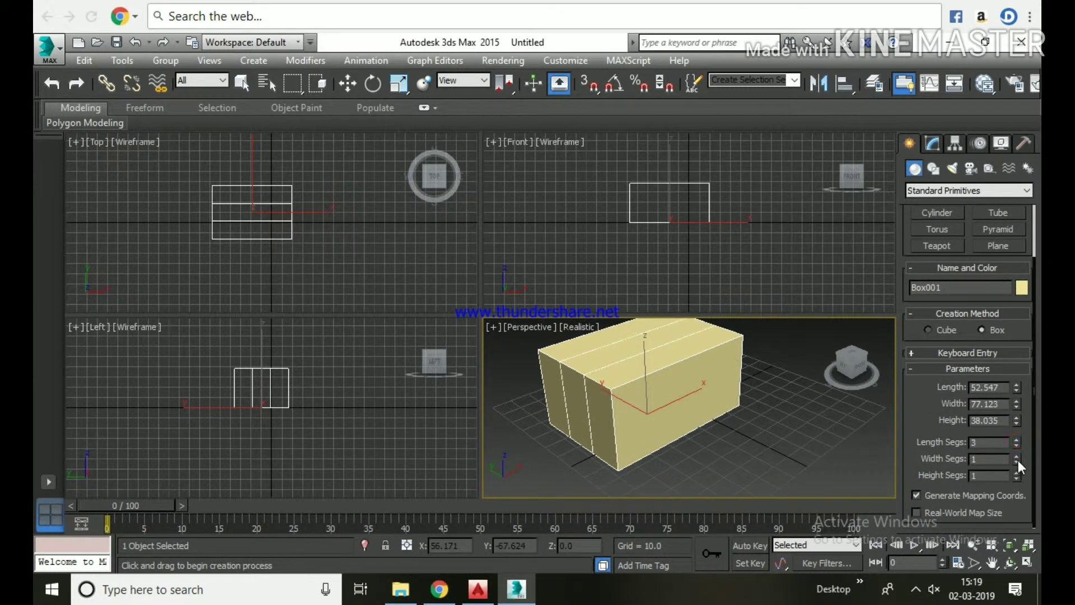
{"action": "left_click_drag", "start_coordinate": [1019, 462], "coordinate": [1016, 438]}
{"action": "left_click_drag", "start_coordinate": [1017, 476], "coordinate": [1017, 462]}
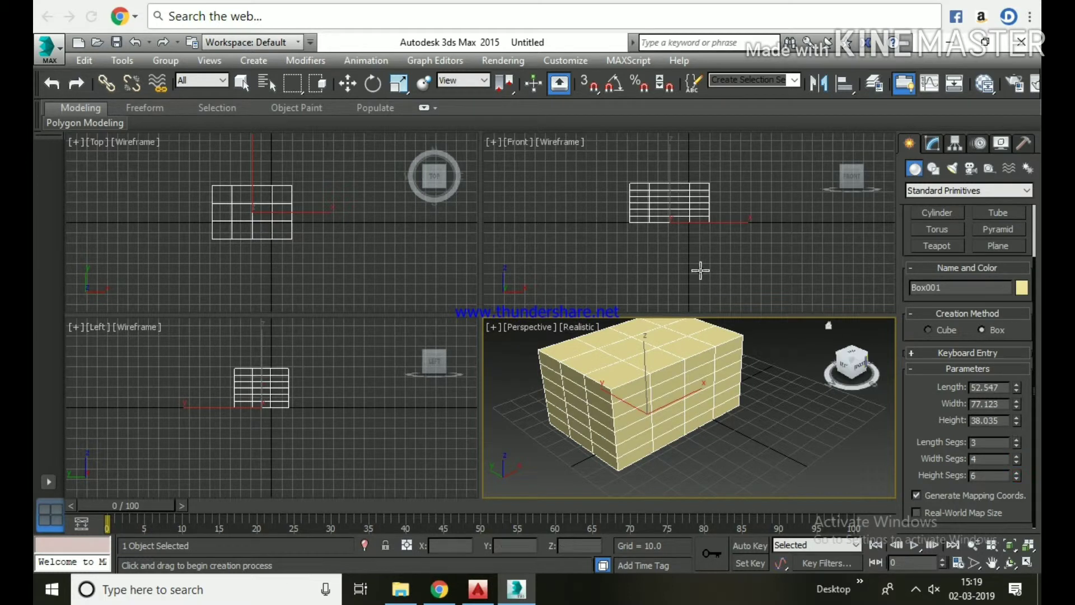
Pan the view around the box and stop creating boxes
{"action": "scroll", "coordinate": [700, 263], "scroll_direction": "up", "scroll_amount": 1}
{"action": "scroll", "coordinate": [700, 242], "scroll_direction": "up", "scroll_amount": 2}
{"action": "scroll", "coordinate": [700, 242], "scroll_direction": "up", "scroll_amount": 2}
{"action": "scroll", "coordinate": [351, 264], "scroll_direction": "up", "scroll_amount": 2}
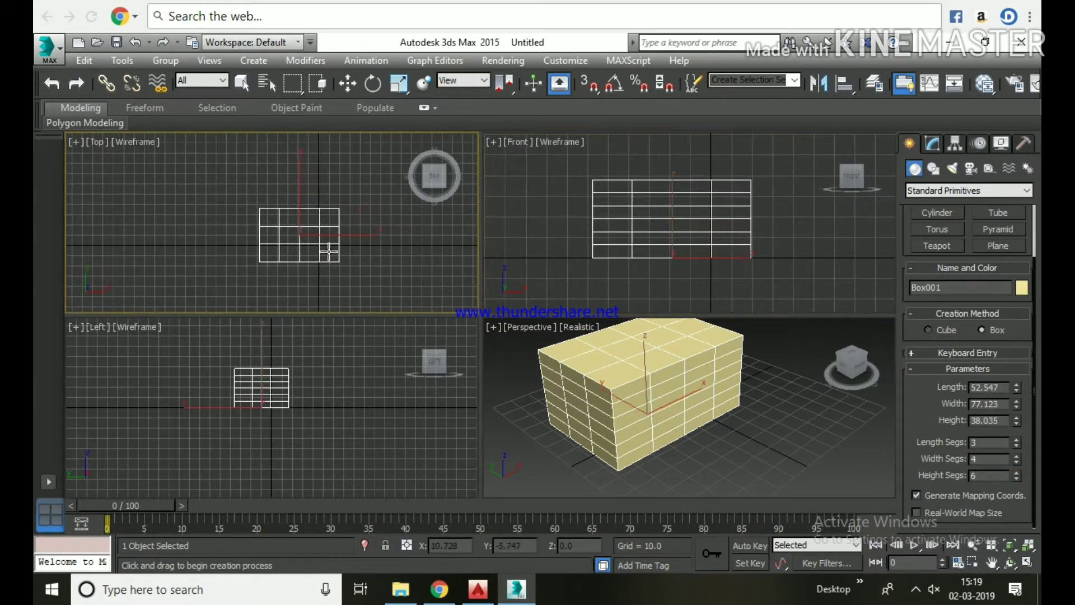
{"action": "middle_click_drag", "start_coordinate": [324, 408], "coordinate": [333, 433]}
{"action": "scroll", "coordinate": [631, 412], "scroll_direction": "up", "scroll_amount": 1}
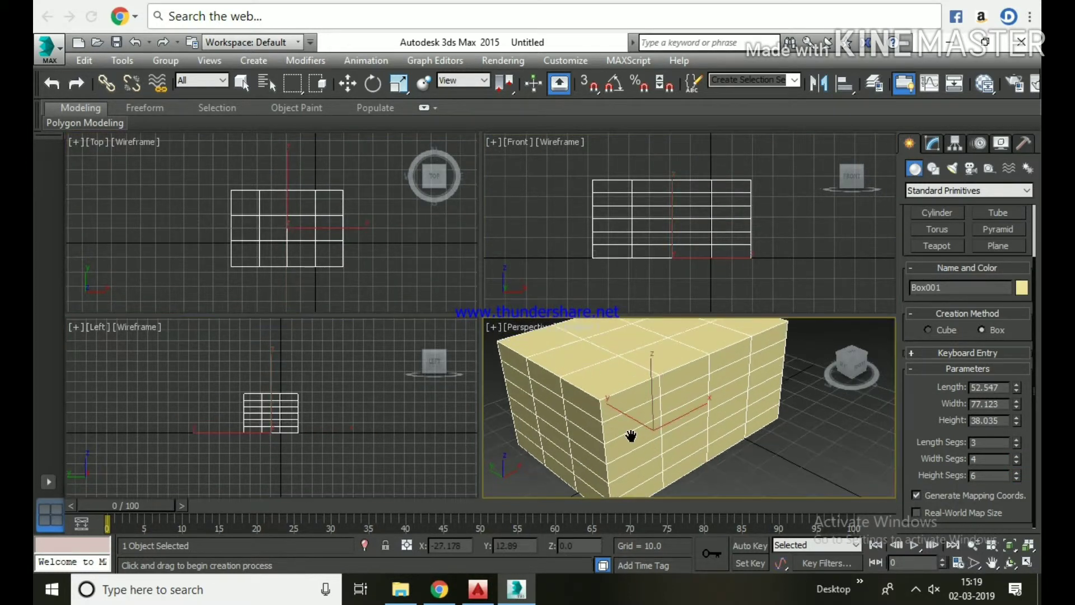
{"action": "scroll", "coordinate": [632, 425], "scroll_direction": "down", "scroll_amount": 2}
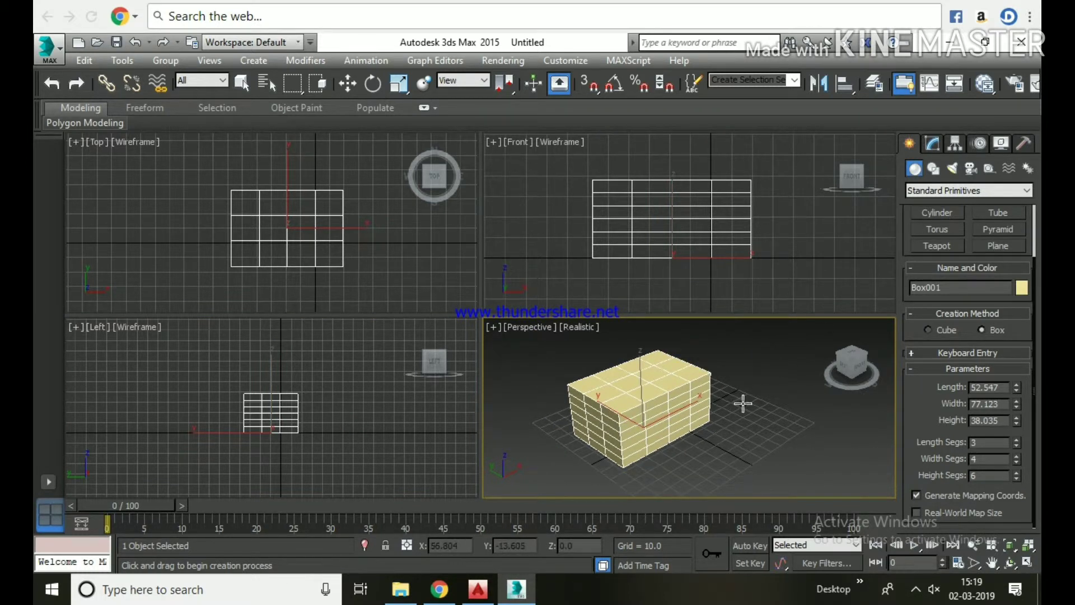
{"action": "right_click", "coordinate": [743, 403]}
{"action": "scroll", "coordinate": [719, 435], "scroll_direction": "down", "scroll_amount": 2}
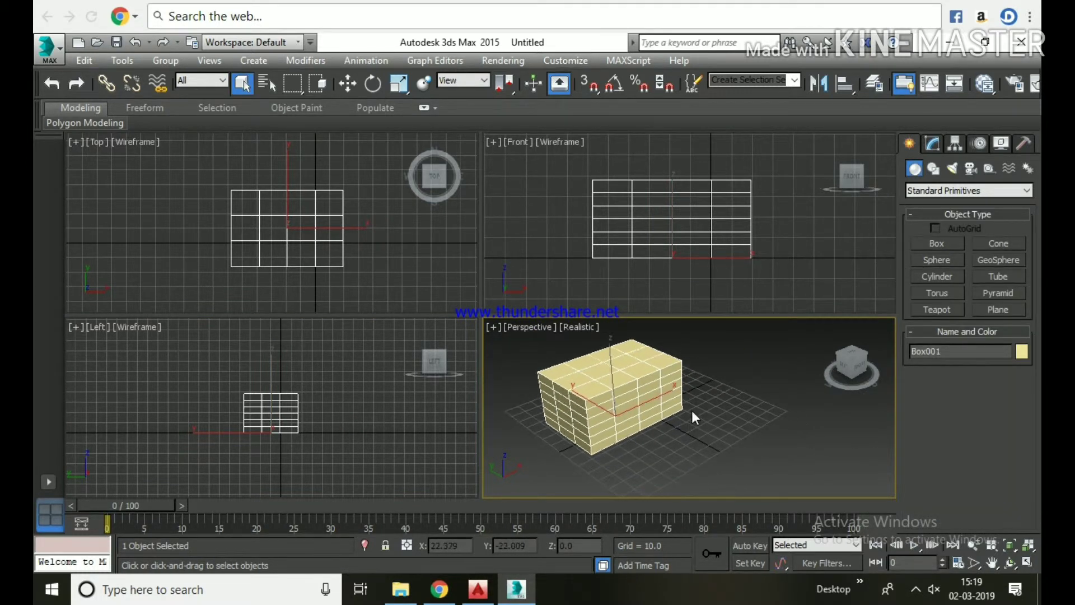
{"action": "scroll", "coordinate": [719, 435], "scroll_direction": "down", "scroll_amount": 2}
Draw a sphere beside the box and increase its radius and segments
{"action": "left_click", "coordinate": [937, 259]}
{"action": "left_click_drag", "start_coordinate": [730, 415], "coordinate": [762, 425]}
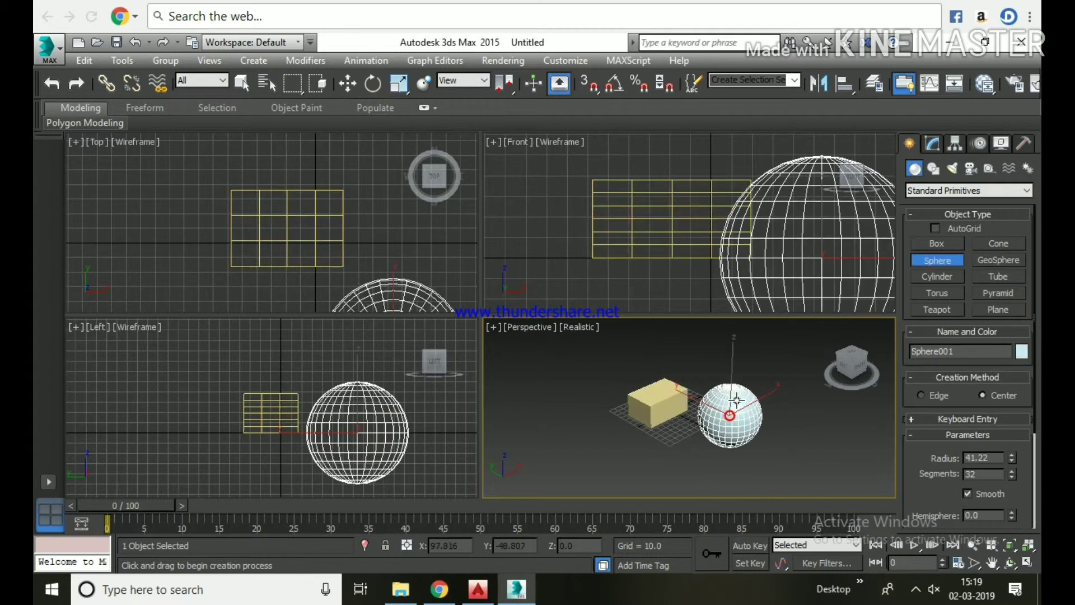
{"action": "mouse_move", "coordinate": [1012, 458]}
{"action": "left_mouse_down"}
{"action": "mouse_move", "coordinate": [1014, 402]}
{"action": "mouse_move", "coordinate": [1038, 581]}
{"action": "left_mouse_up"}
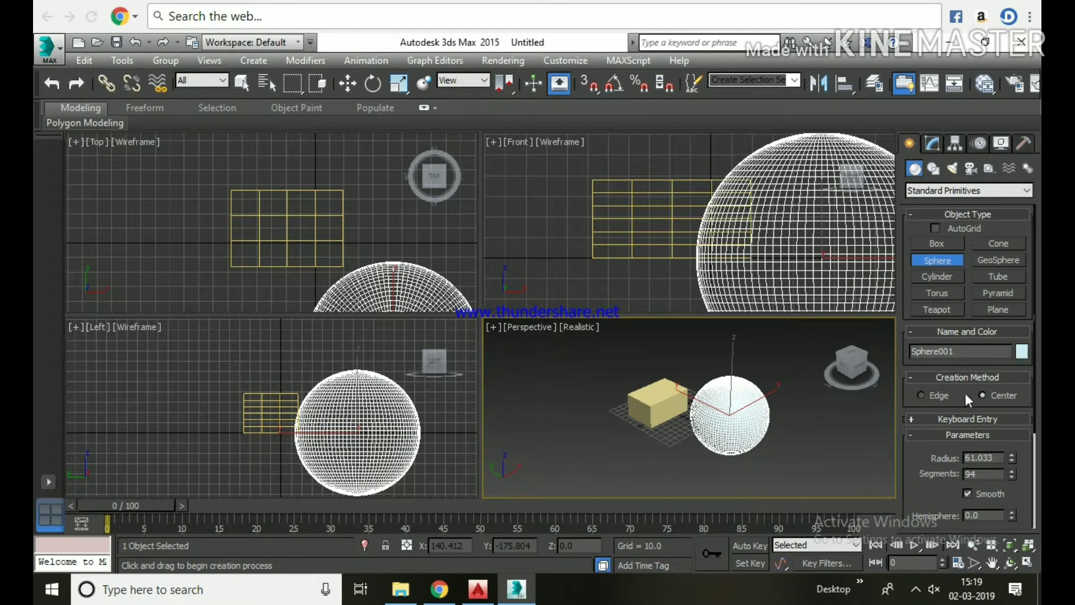
Draw a tall cylinder to the left of the box
{"action": "left_click", "coordinate": [941, 277]}
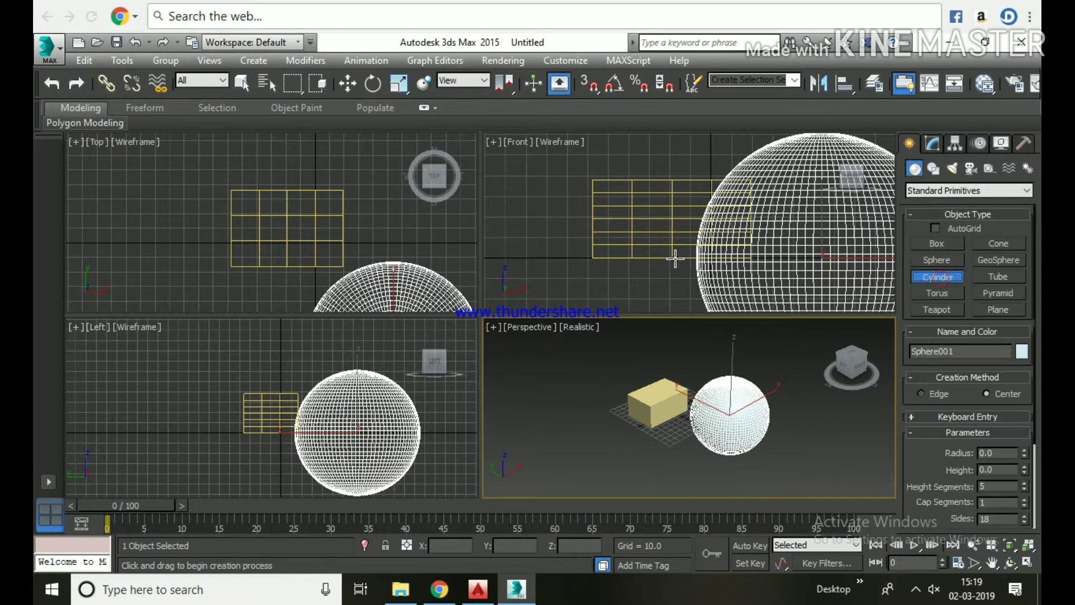
{"action": "scroll", "coordinate": [679, 252], "scroll_direction": "down", "scroll_amount": 2}
{"action": "scroll", "coordinate": [679, 252], "scroll_direction": "down", "scroll_amount": 4}
{"action": "scroll", "coordinate": [314, 224], "scroll_direction": "down", "scroll_amount": 3}
{"action": "scroll", "coordinate": [293, 204], "scroll_direction": "down", "scroll_amount": 3}
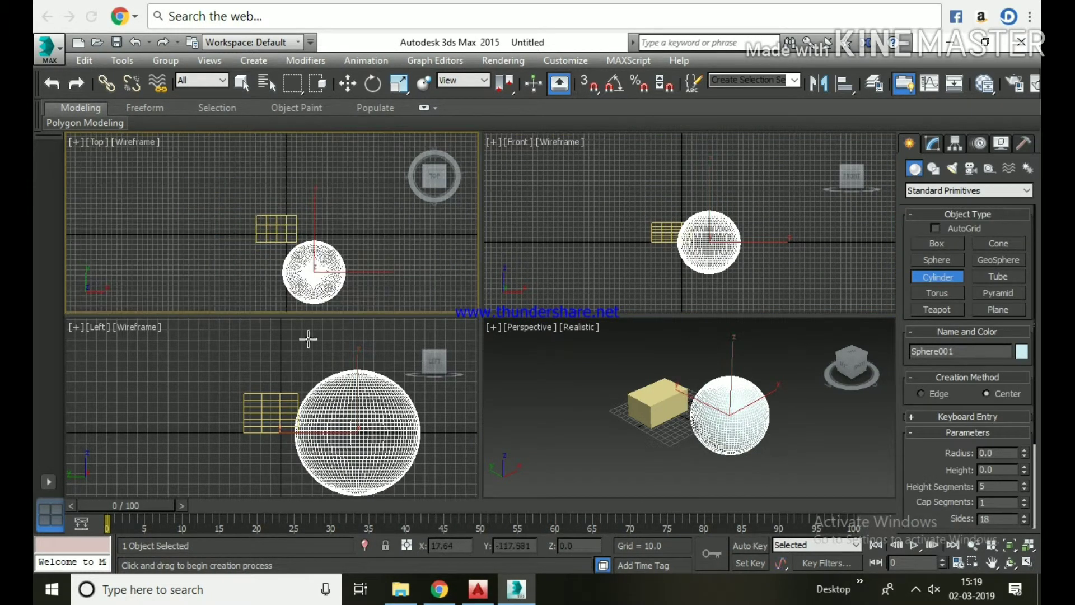
{"action": "scroll", "coordinate": [307, 338], "scroll_direction": "down", "scroll_amount": 2}
{"action": "scroll", "coordinate": [308, 339], "scroll_direction": "down", "scroll_amount": 2}
{"action": "left_click_drag", "start_coordinate": [595, 464], "coordinate": [605, 465]}
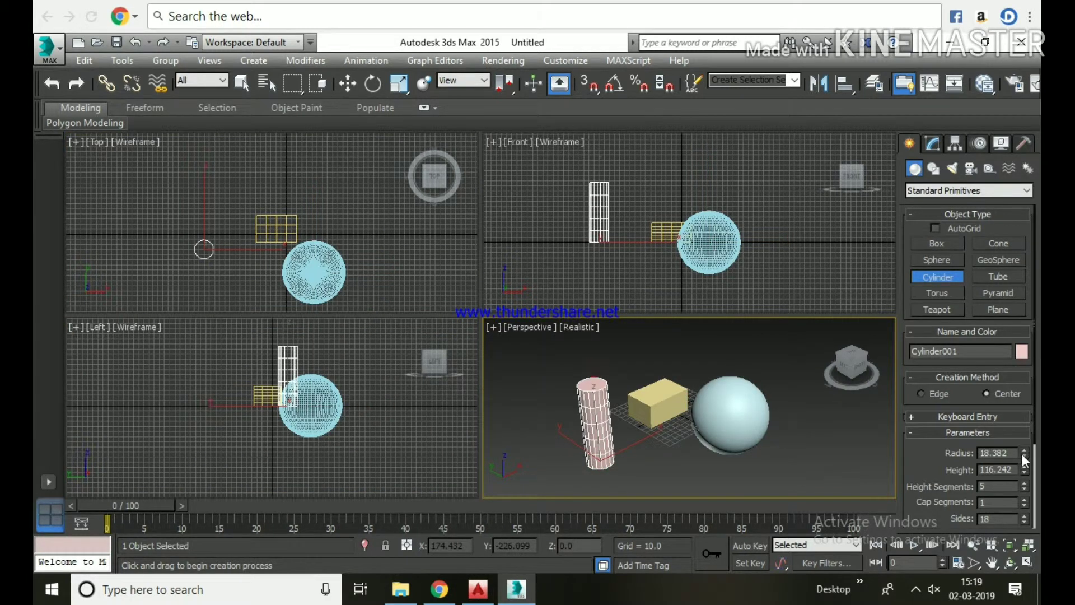
Set the cylinder to radius 19.117, 7 height segments, 2 cap segments and 14 sides
{"action": "left_click_drag", "start_coordinate": [1025, 460], "coordinate": [1022, 426]}
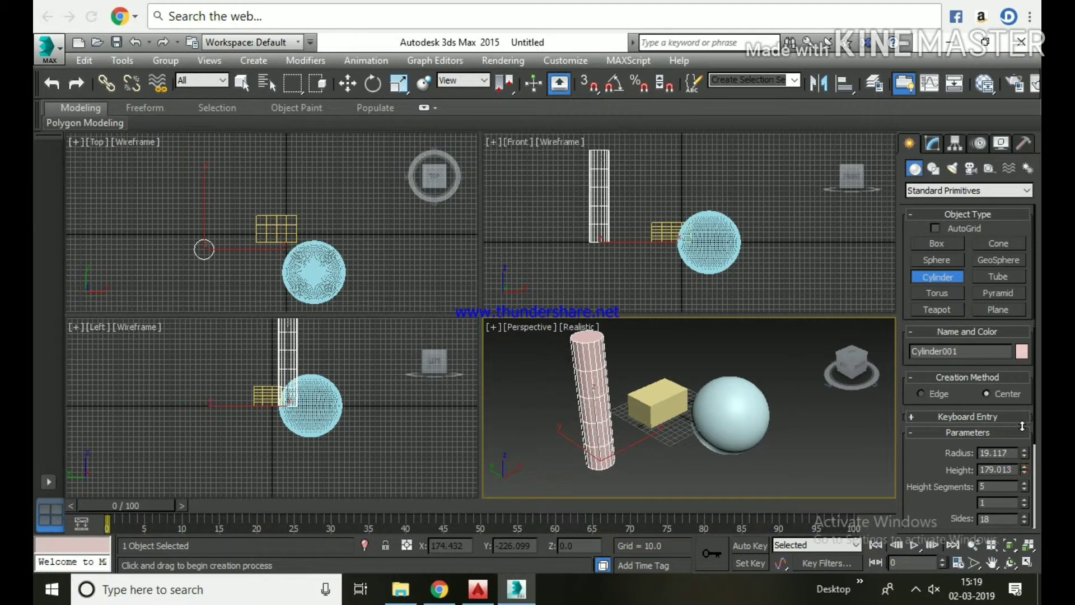
{"action": "left_click", "coordinate": [1024, 484]}
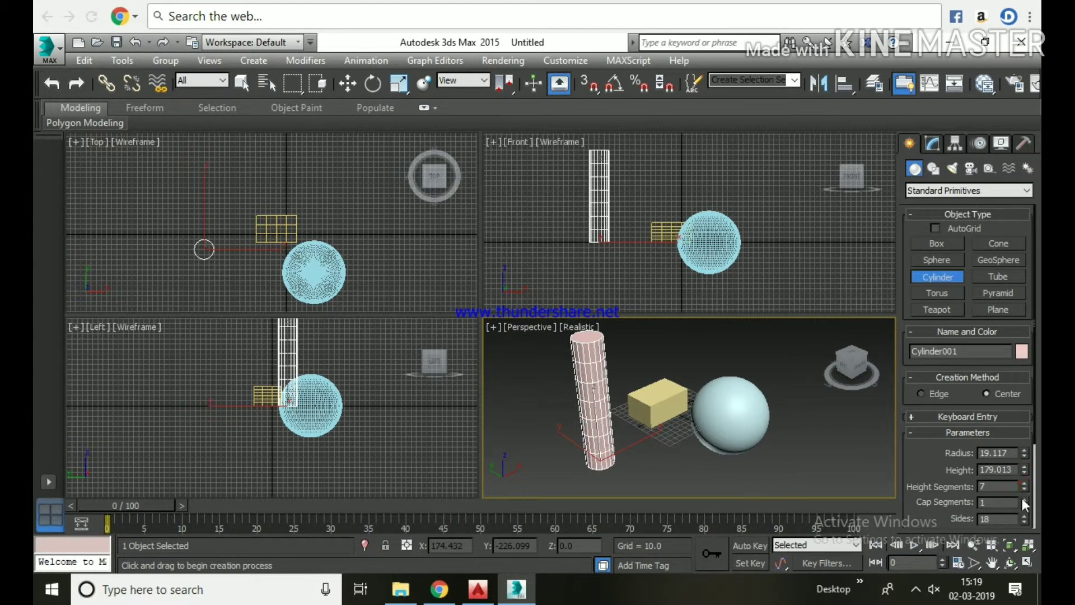
{"action": "left_click_drag", "start_coordinate": [1024, 520], "coordinate": [1031, 25]}
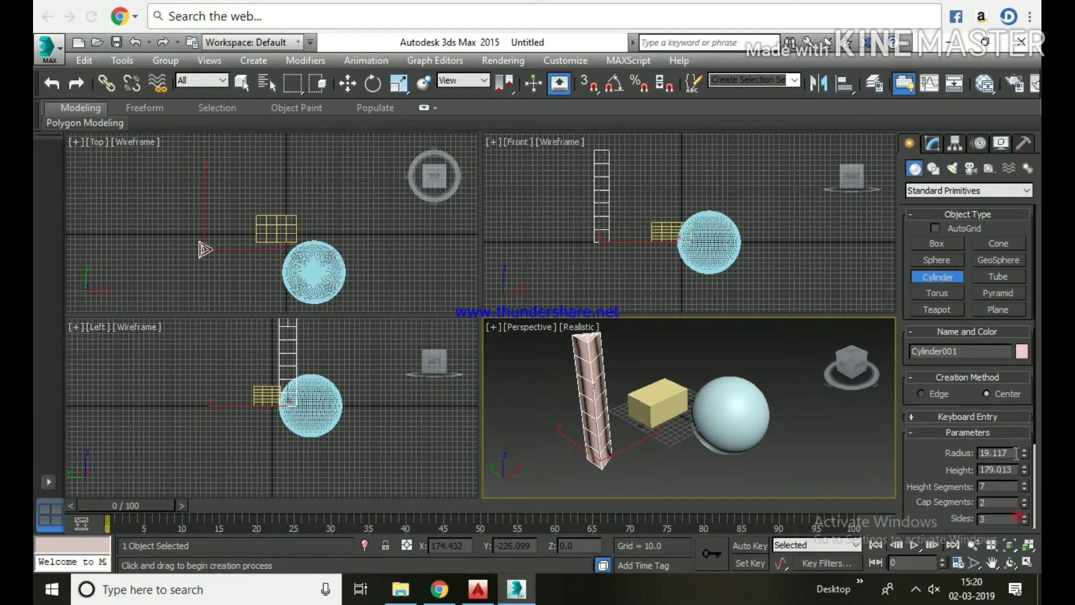
{"action": "left_click_drag", "start_coordinate": [1024, 522], "coordinate": [1024, 493]}
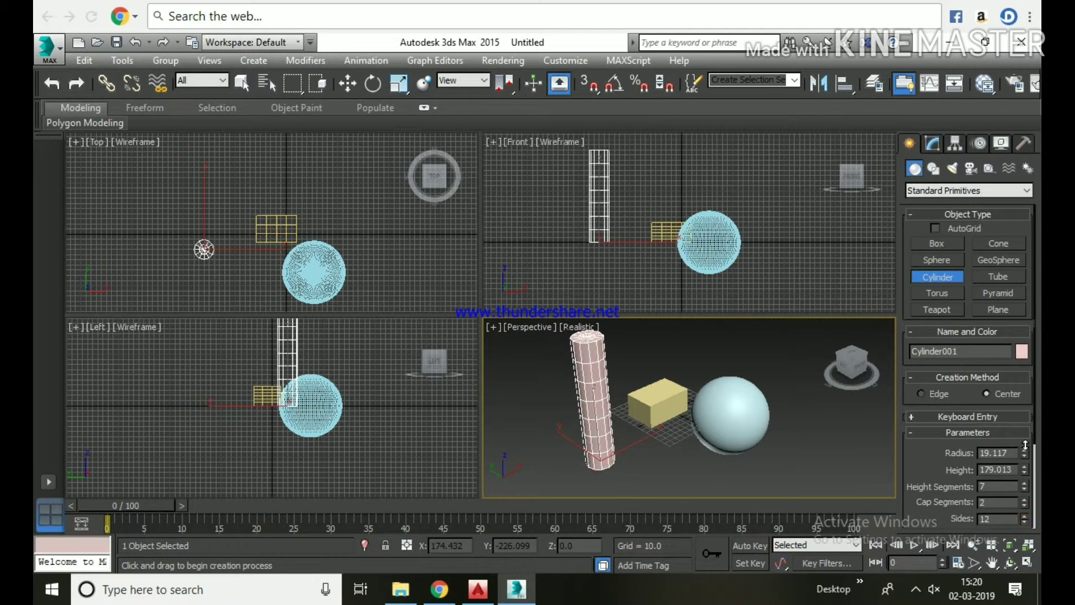
{"action": "scroll", "coordinate": [670, 420], "scroll_direction": "down", "scroll_amount": 1}
Draw a torus by the sphere: Radius 1 89.617, rotation 72, twist 64, 23 segments
{"action": "scroll", "coordinate": [669, 420], "scroll_direction": "down", "scroll_amount": 3}
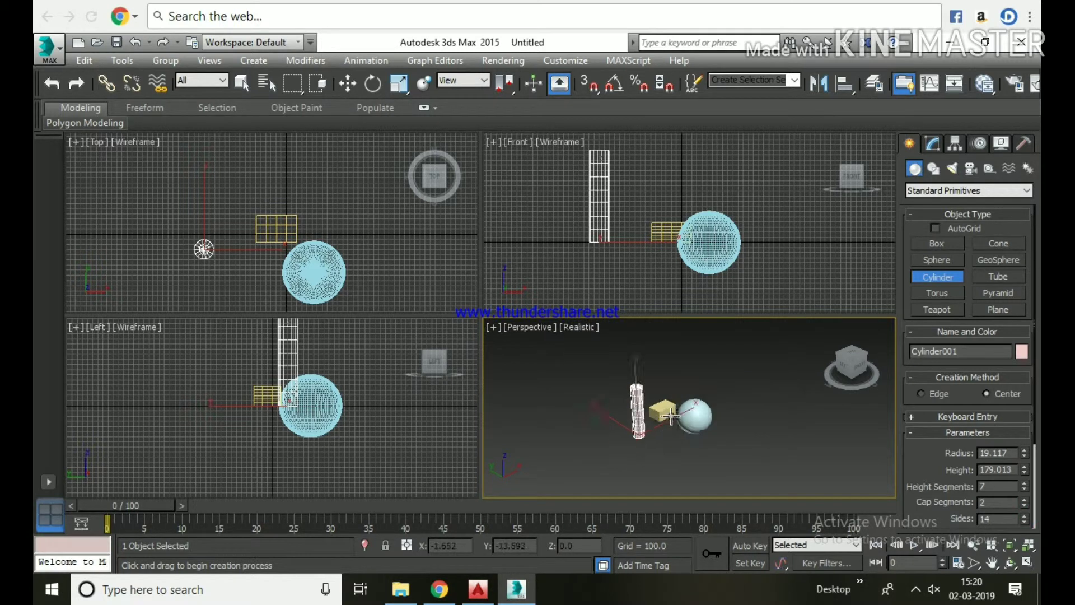
{"action": "scroll", "coordinate": [669, 420], "scroll_direction": "up", "scroll_amount": 2}
{"action": "left_click", "coordinate": [932, 295]}
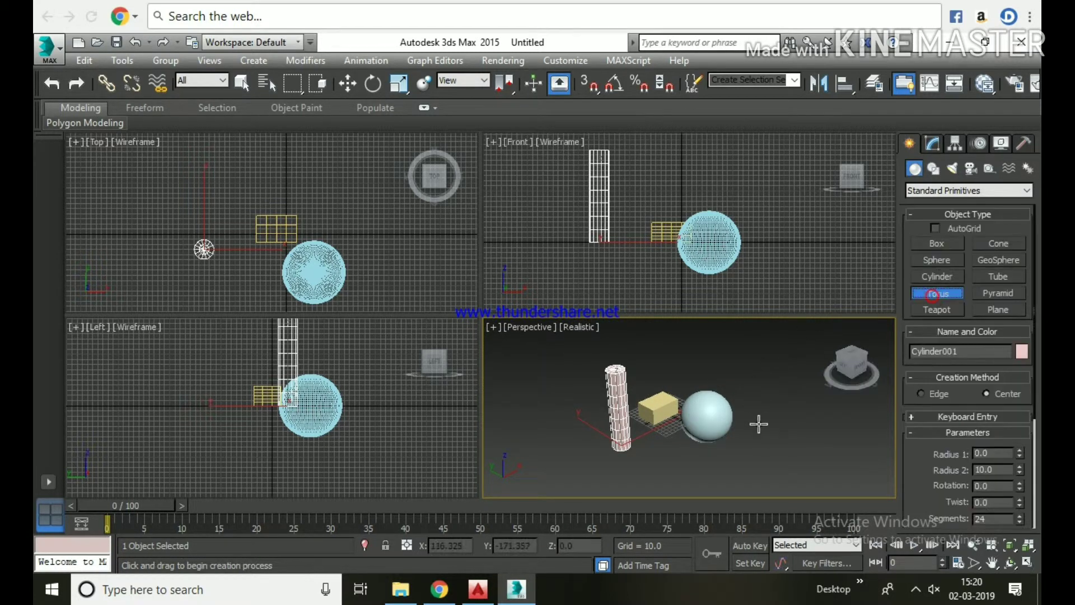
{"action": "left_click_drag", "start_coordinate": [769, 436], "coordinate": [776, 423]}
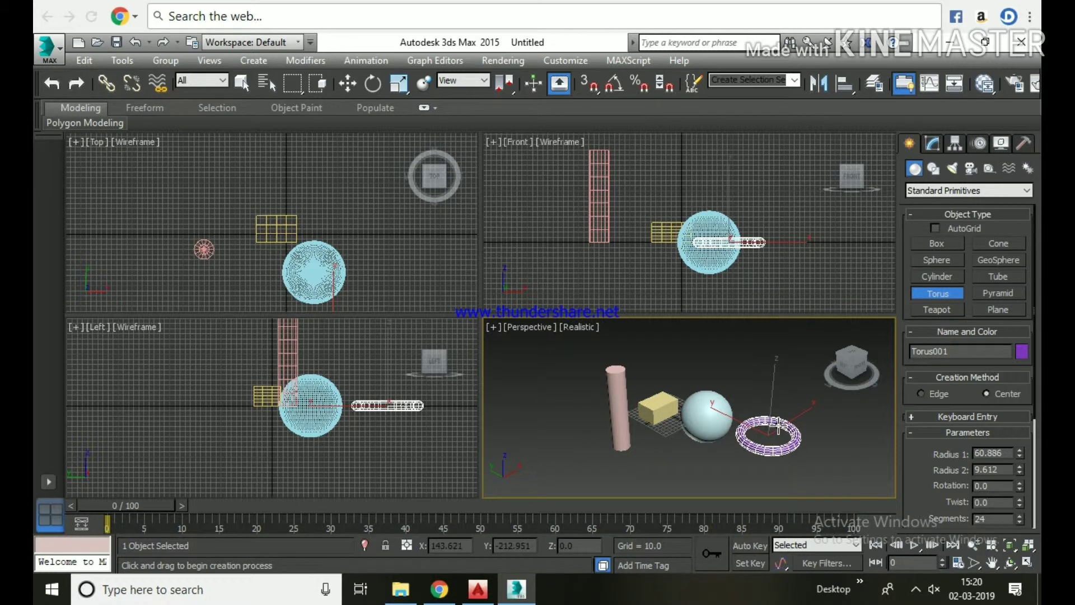
{"action": "left_click", "coordinate": [780, 428]}
{"action": "scroll", "coordinate": [814, 441], "scroll_direction": "up", "scroll_amount": 3}
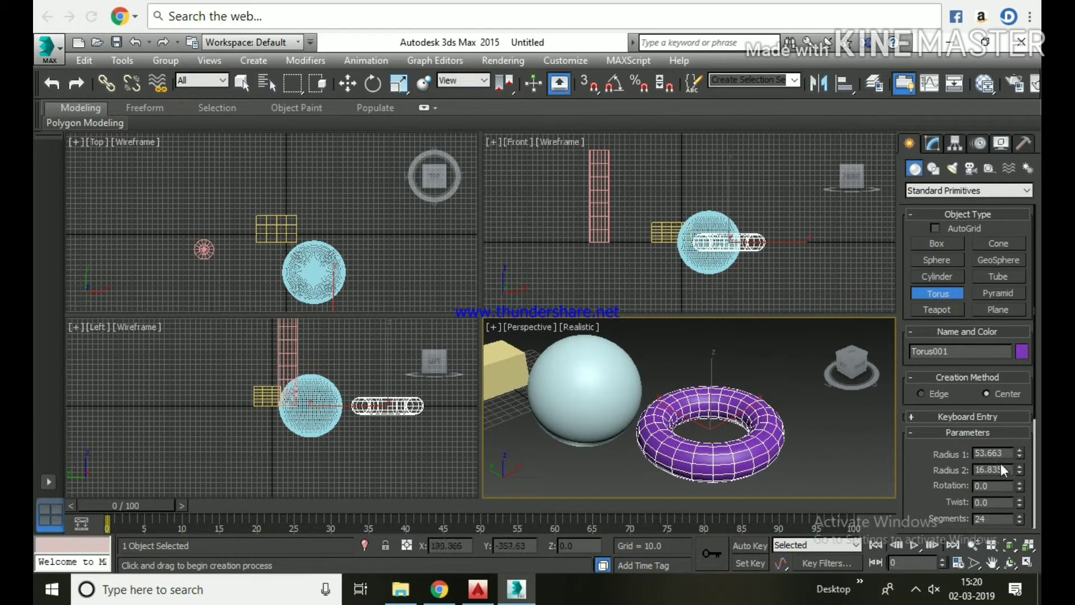
{"action": "mouse_move", "coordinate": [1019, 456]}
{"action": "left_mouse_down"}
{"action": "mouse_move", "coordinate": [1019, 440]}
{"action": "mouse_move", "coordinate": [1019, 492]}
{"action": "left_mouse_up"}
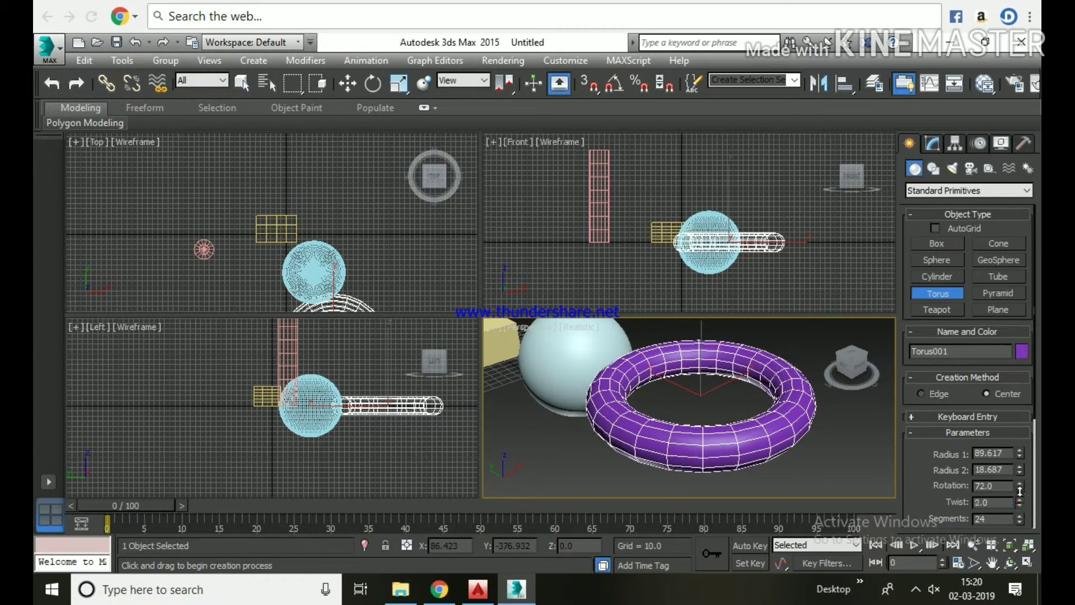
{"action": "left_click_drag", "start_coordinate": [931, 494], "coordinate": [933, 404]}
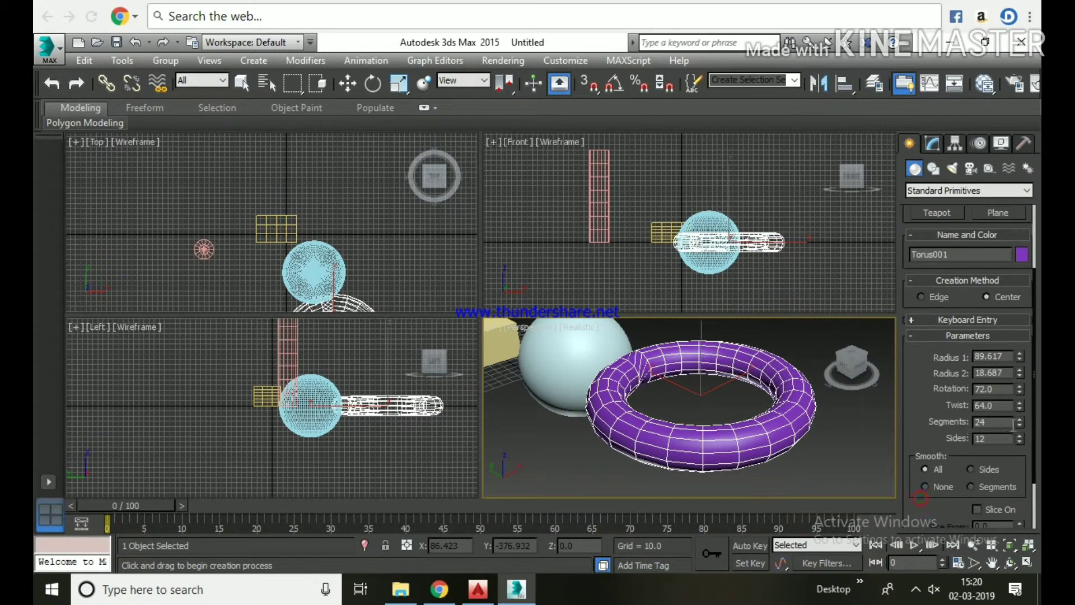
{"action": "left_click_drag", "start_coordinate": [1019, 423], "coordinate": [1015, 435]}
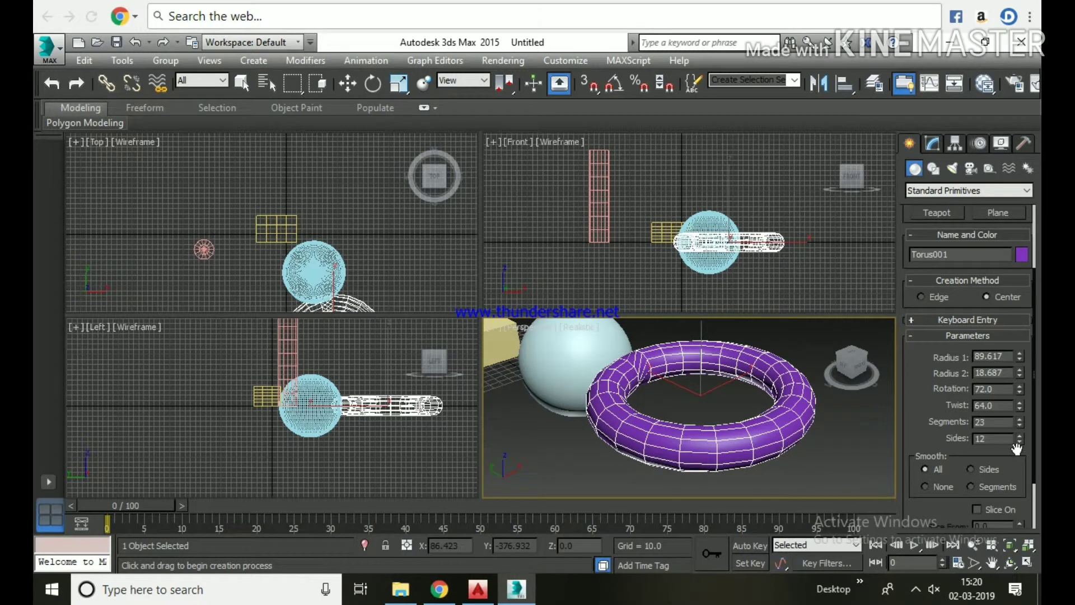
{"action": "left_click_drag", "start_coordinate": [1019, 441], "coordinate": [1013, 440]}
{"action": "scroll", "coordinate": [925, 469], "scroll_direction": "up", "scroll_amount": 3}
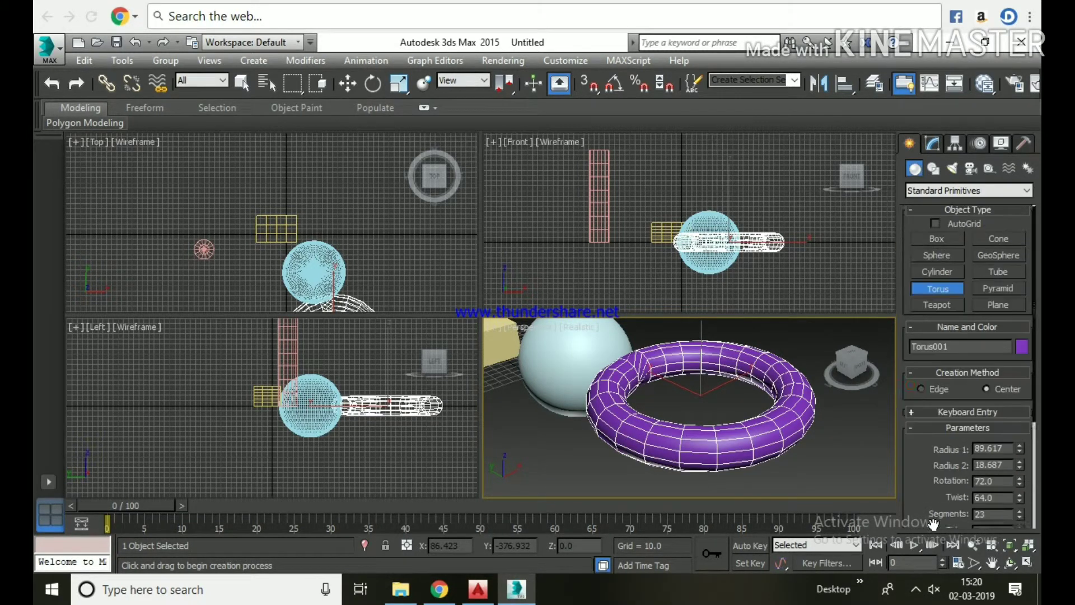
Draw a teapot in front of the cylinder with radius 57.953 and 10 segments
{"action": "left_click", "coordinate": [940, 311]}
{"action": "middle_click_drag", "start_coordinate": [539, 475], "coordinate": [555, 475]}
{"action": "scroll", "coordinate": [648, 444], "scroll_direction": "down", "scroll_amount": 5}
{"action": "left_click_drag", "start_coordinate": [599, 445], "coordinate": [622, 448]}
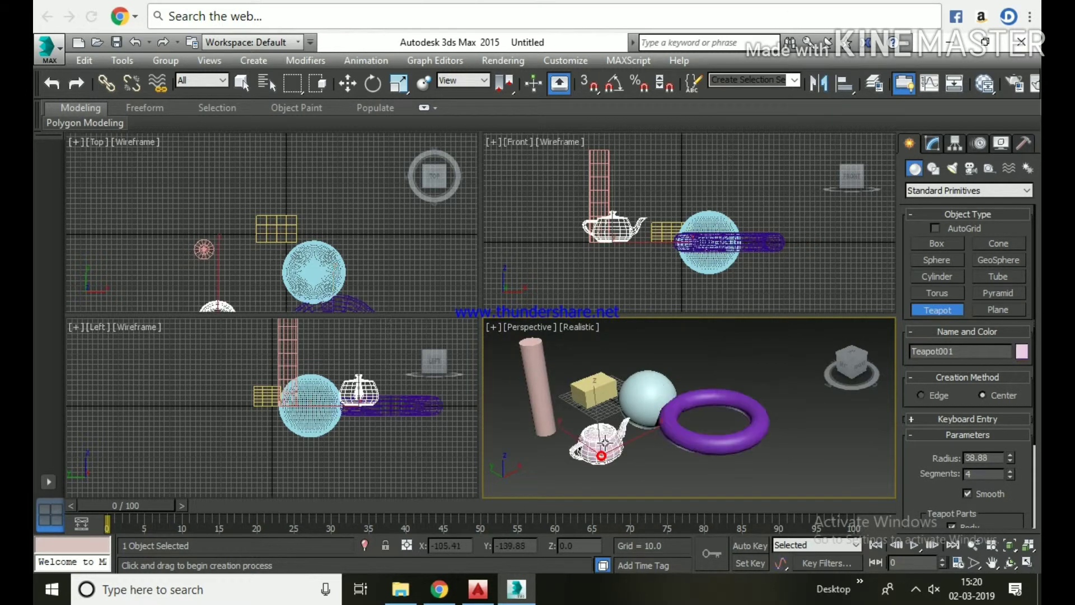
{"action": "left_click_drag", "start_coordinate": [1010, 457], "coordinate": [1008, 418]}
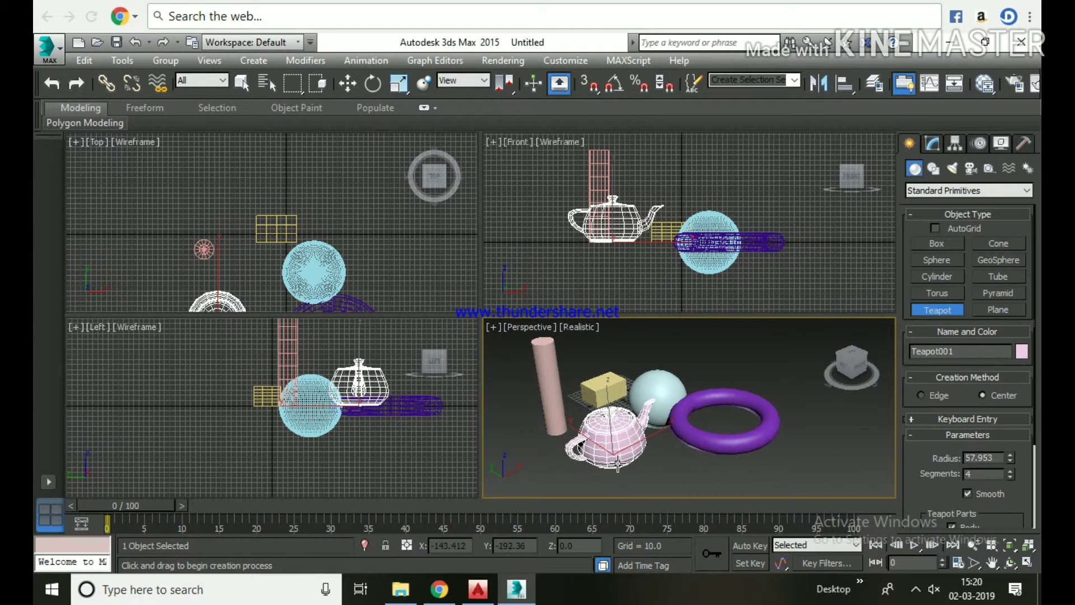
{"action": "scroll", "coordinate": [611, 486], "scroll_direction": "up", "scroll_amount": 2}
{"action": "left_click_drag", "start_coordinate": [1010, 477], "coordinate": [1011, 559]}
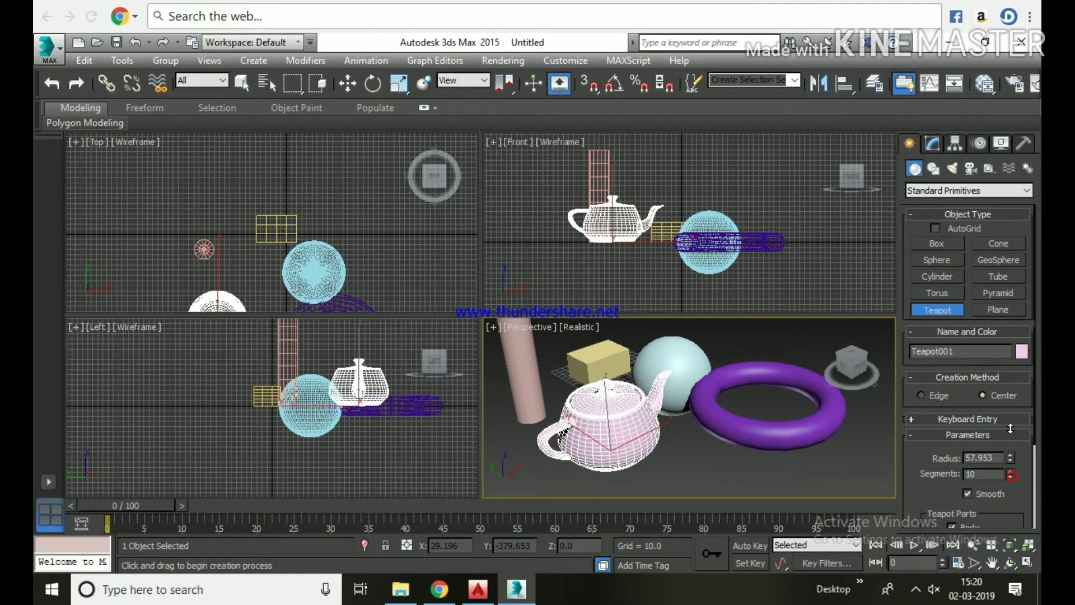
{"action": "left_click_drag", "start_coordinate": [1011, 518], "coordinate": [1011, 430]}
Draw a pointed cone, setting its base and height
{"action": "left_click", "coordinate": [999, 244]}
{"action": "scroll", "coordinate": [696, 431], "scroll_direction": "down", "scroll_amount": 2}
{"action": "scroll", "coordinate": [694, 436], "scroll_direction": "down", "scroll_amount": 1}
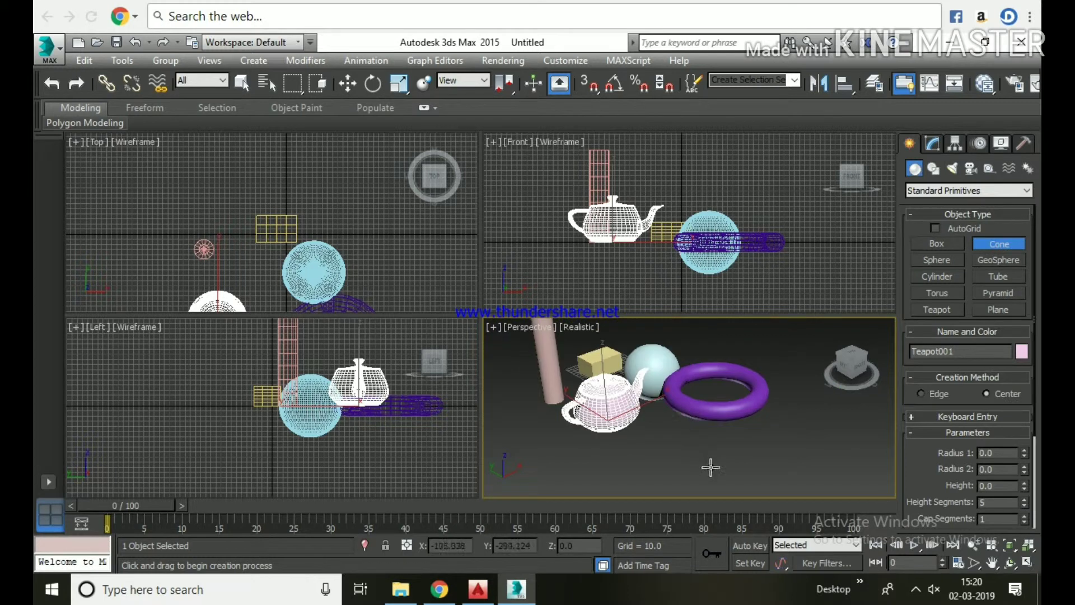
{"action": "left_click_drag", "start_coordinate": [717, 483], "coordinate": [724, 480]}
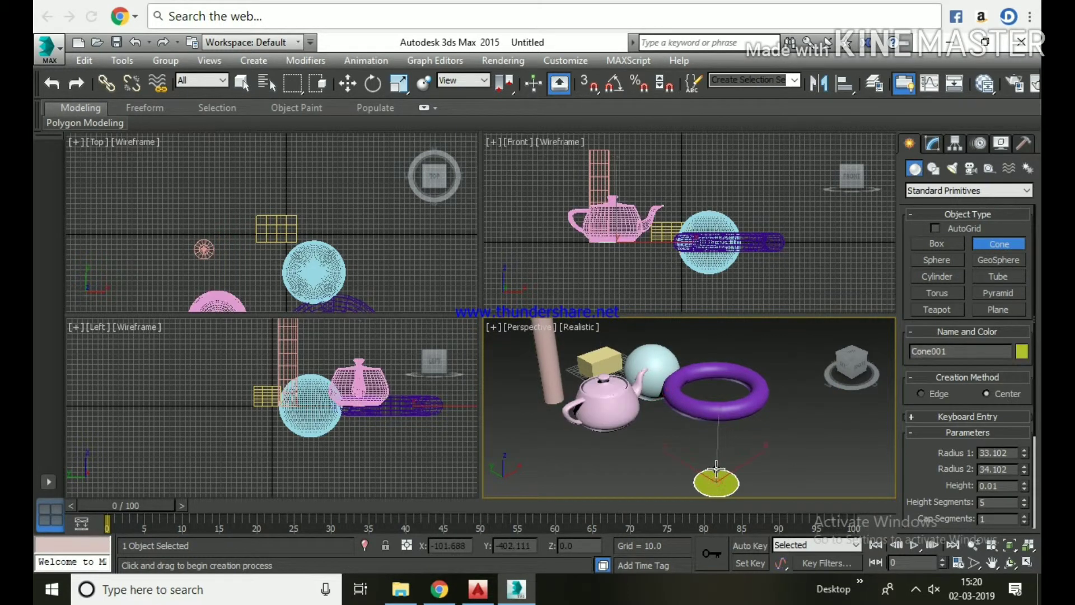
{"action": "left_click", "coordinate": [728, 392]}
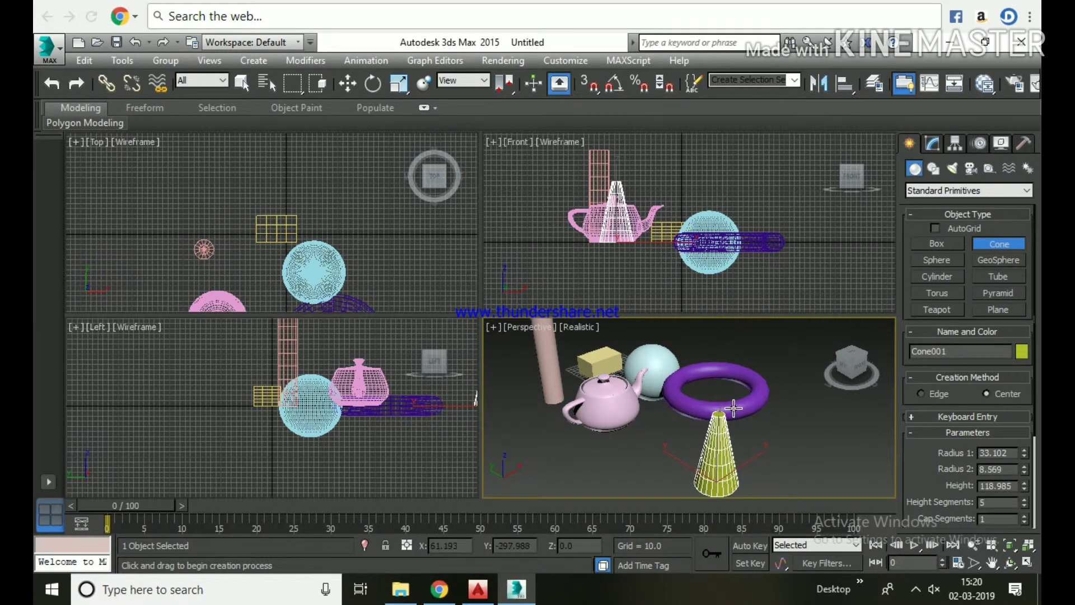
{"action": "scroll", "coordinate": [756, 470], "scroll_direction": "down", "scroll_amount": 1}
{"action": "scroll", "coordinate": [773, 462], "scroll_direction": "down", "scroll_amount": 1}
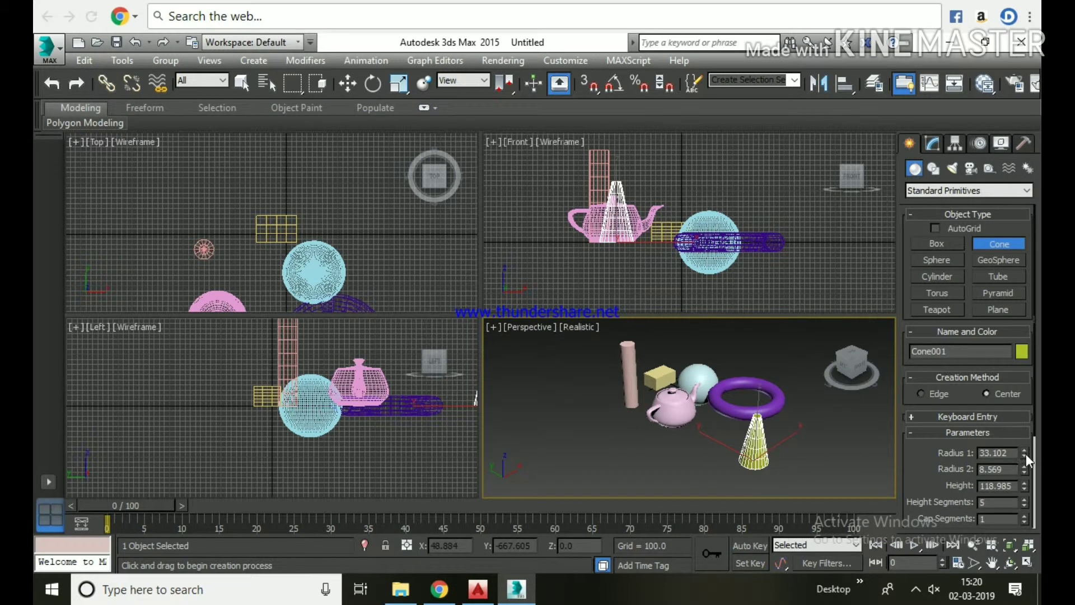
Set the cone to base radius 51.97, 8 height segments, 3 cap segments and 10 sides
{"action": "mouse_move", "coordinate": [1026, 454]}
{"action": "left_mouse_down"}
{"action": "mouse_move", "coordinate": [1030, 465]}
{"action": "mouse_move", "coordinate": [1023, 431]}
{"action": "left_mouse_up"}
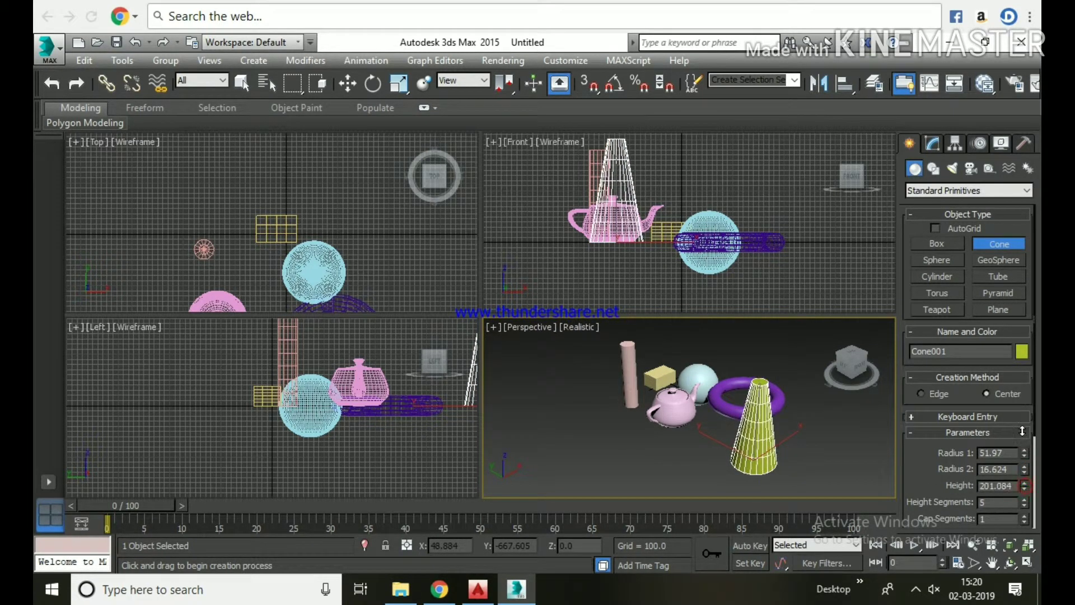
{"action": "left_click_drag", "start_coordinate": [1023, 502], "coordinate": [1023, 473]}
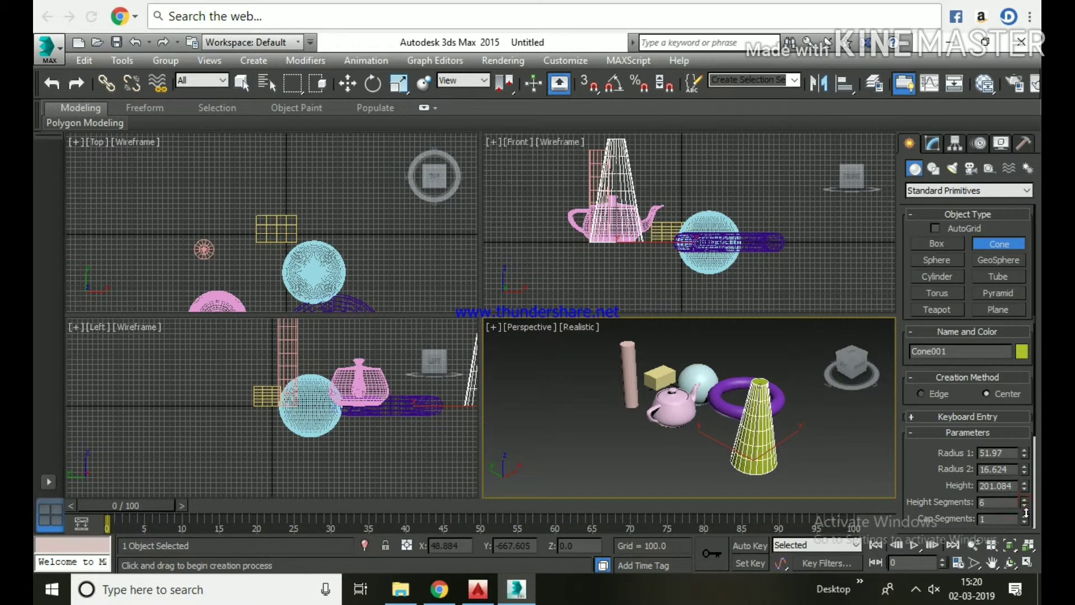
{"action": "left_click_drag", "start_coordinate": [953, 485], "coordinate": [935, 425]}
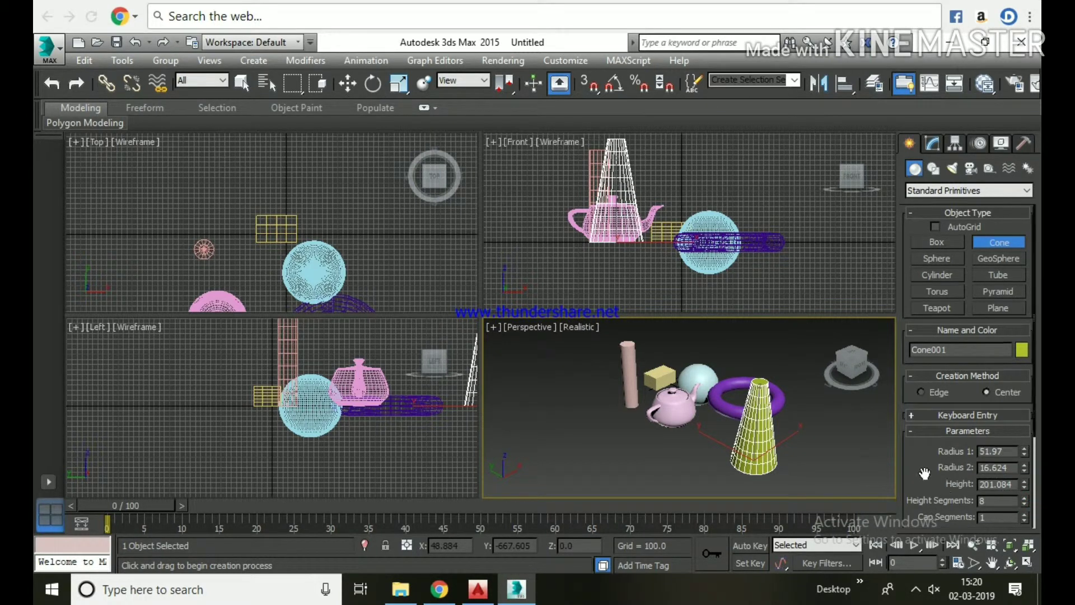
{"action": "scroll", "coordinate": [794, 442], "scroll_direction": "up", "scroll_amount": 3}
{"action": "scroll", "coordinate": [794, 442], "scroll_direction": "up", "scroll_amount": 4}
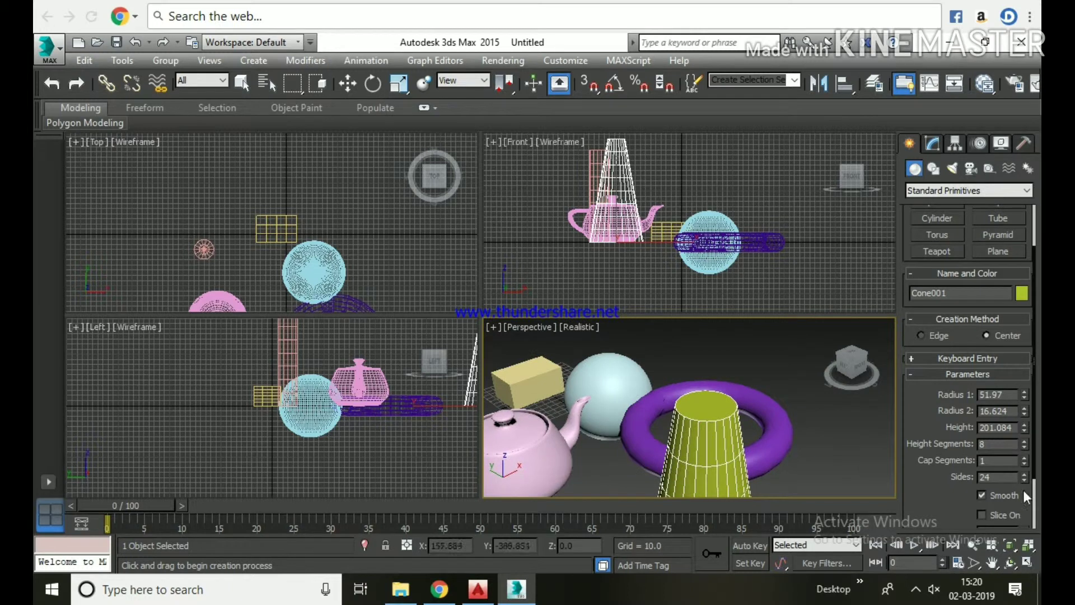
{"action": "left_click_drag", "start_coordinate": [1023, 461], "coordinate": [1029, 49]}
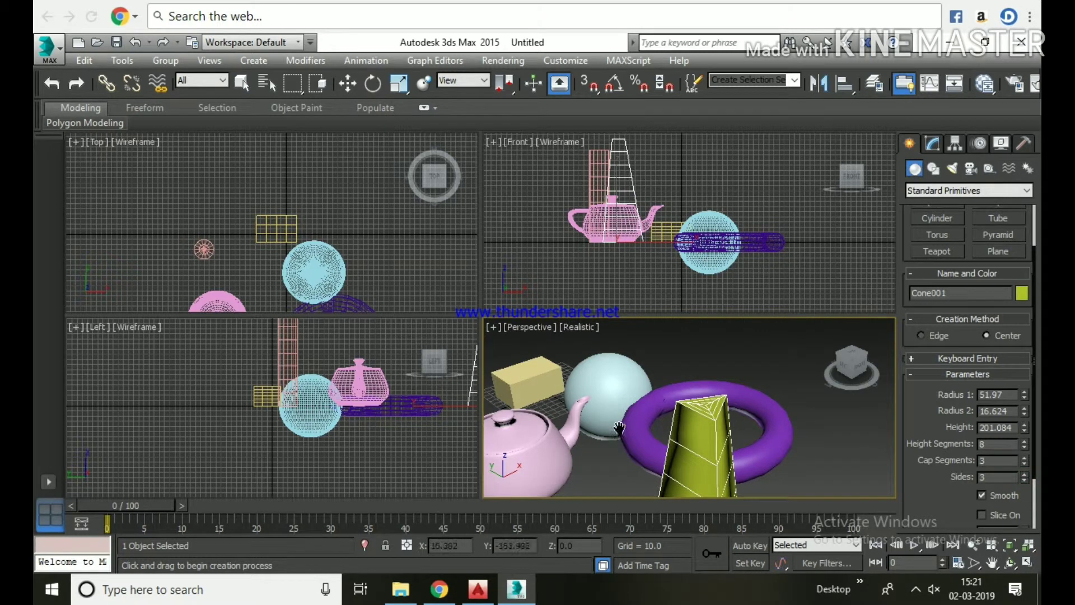
{"action": "scroll", "coordinate": [619, 428], "scroll_direction": "down", "scroll_amount": 5}
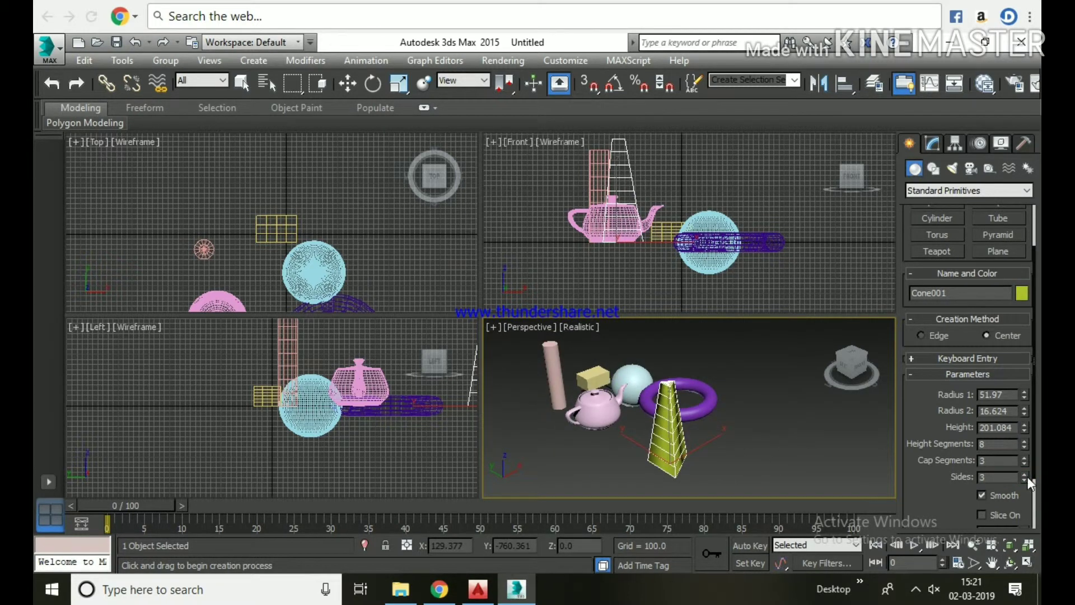
{"action": "left_click_drag", "start_coordinate": [1025, 474], "coordinate": [1027, 465]}
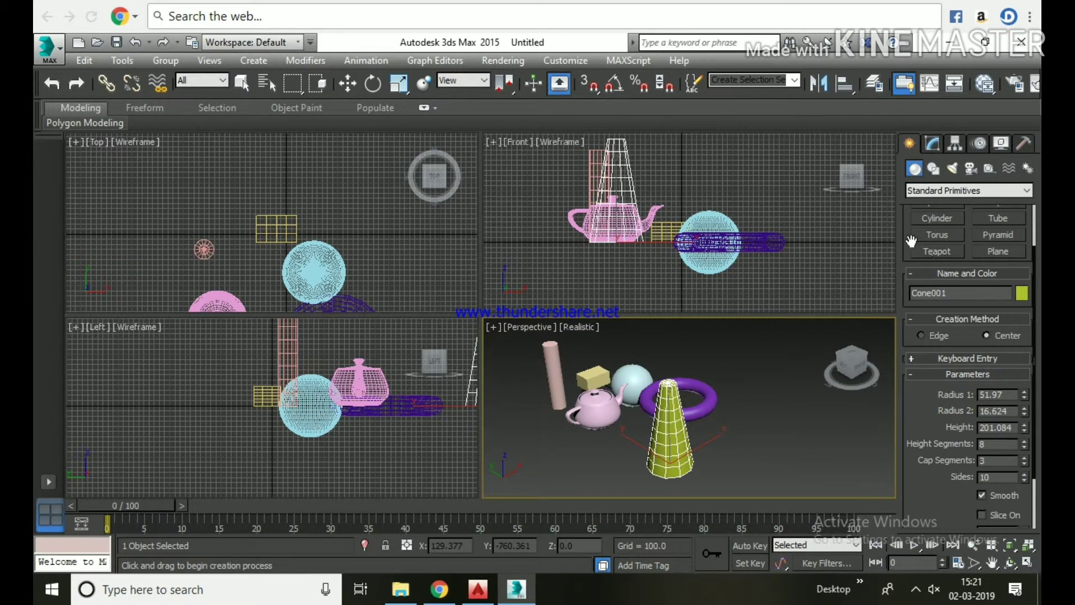
{"action": "left_click_drag", "start_coordinate": [911, 241], "coordinate": [911, 295]}
Draw a geosphere right of the cone with radius 90.718 and 6 segments
{"action": "left_click", "coordinate": [1003, 253]}
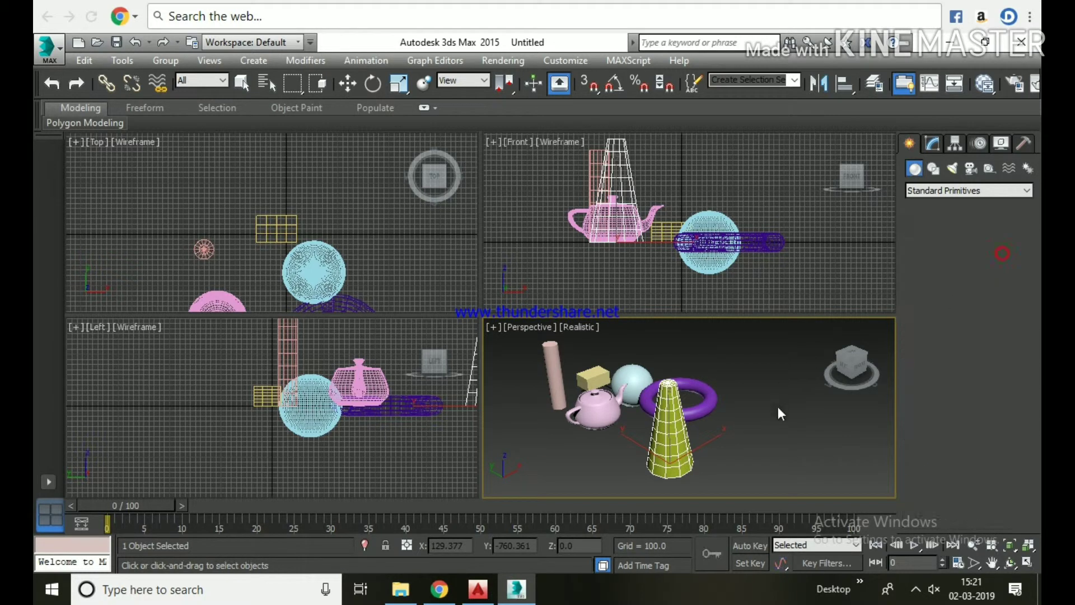
{"action": "left_click_drag", "start_coordinate": [760, 429], "coordinate": [784, 434]}
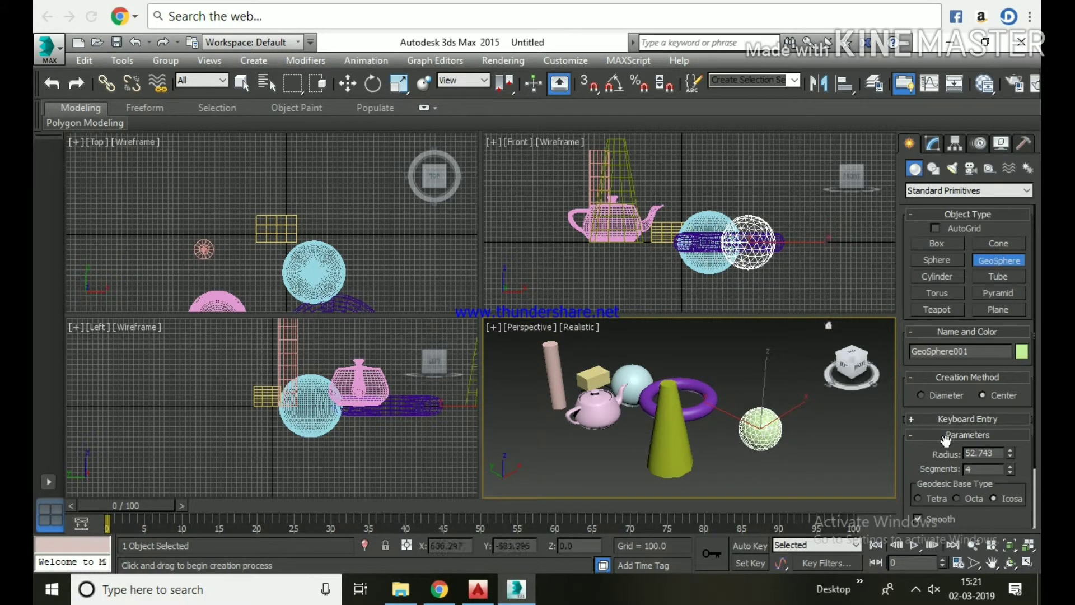
{"action": "left_click_drag", "start_coordinate": [1006, 452], "coordinate": [1005, 395]}
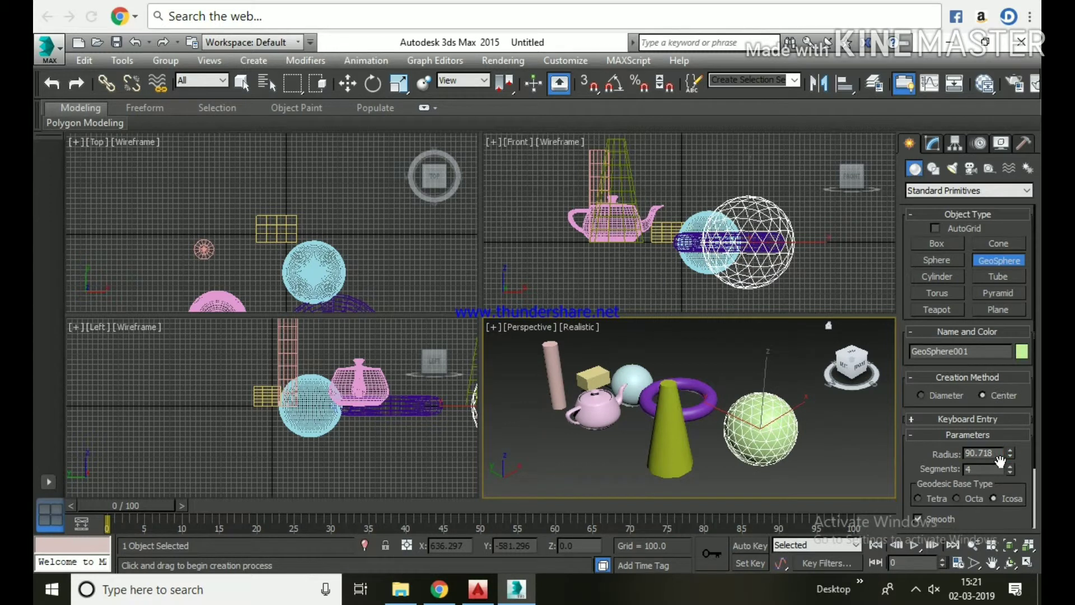
{"action": "left_click_drag", "start_coordinate": [1012, 472], "coordinate": [1015, 443]}
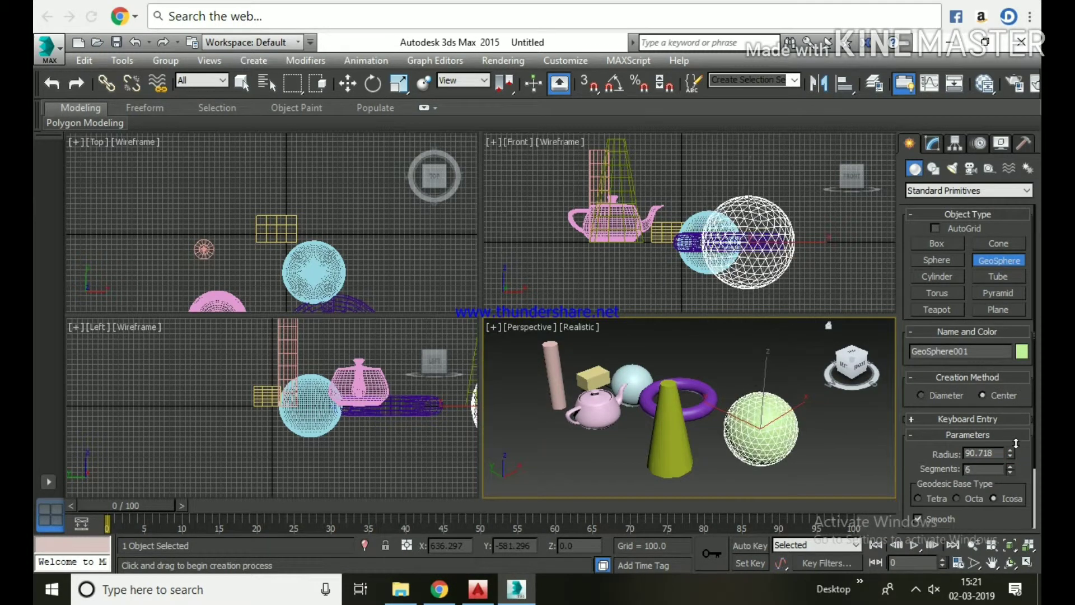
Draw a tube at front-left with radii 76.302/162.278 and height 165.179
{"action": "left_click", "coordinate": [999, 277]}
{"action": "scroll", "coordinate": [636, 451], "scroll_direction": "down", "scroll_amount": 3}
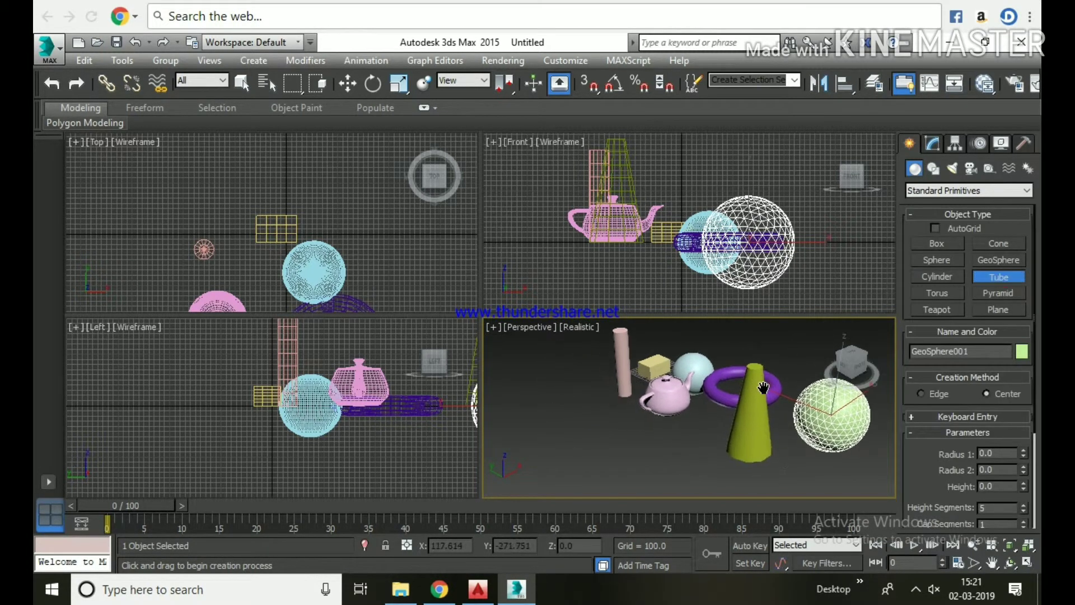
{"action": "scroll", "coordinate": [635, 451], "scroll_direction": "down", "scroll_amount": 3}
{"action": "left_click_drag", "start_coordinate": [632, 455], "coordinate": [626, 435]}
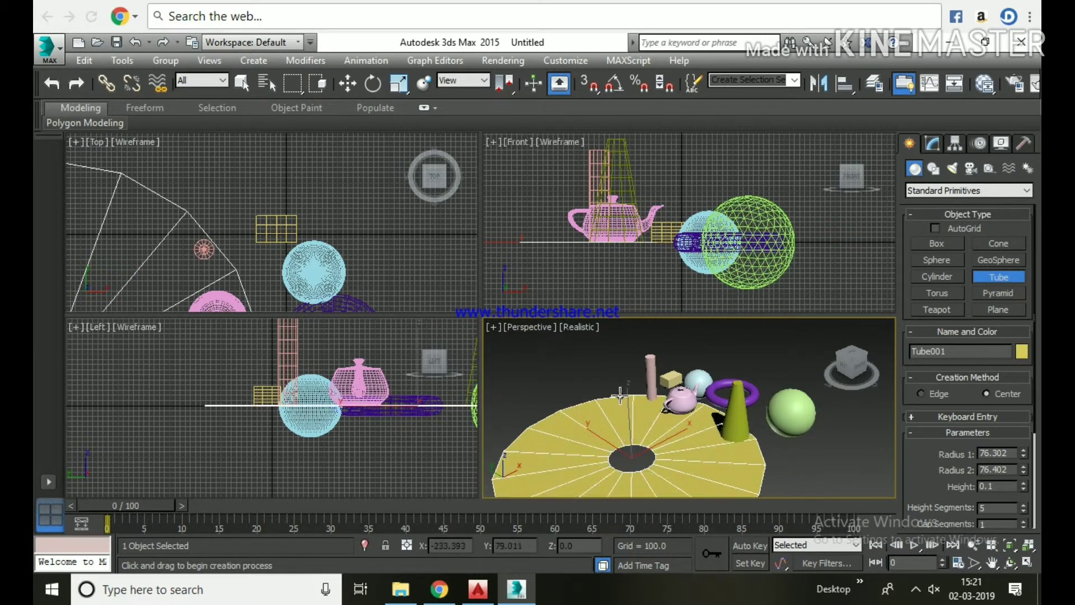
{"action": "left_click", "coordinate": [626, 436]}
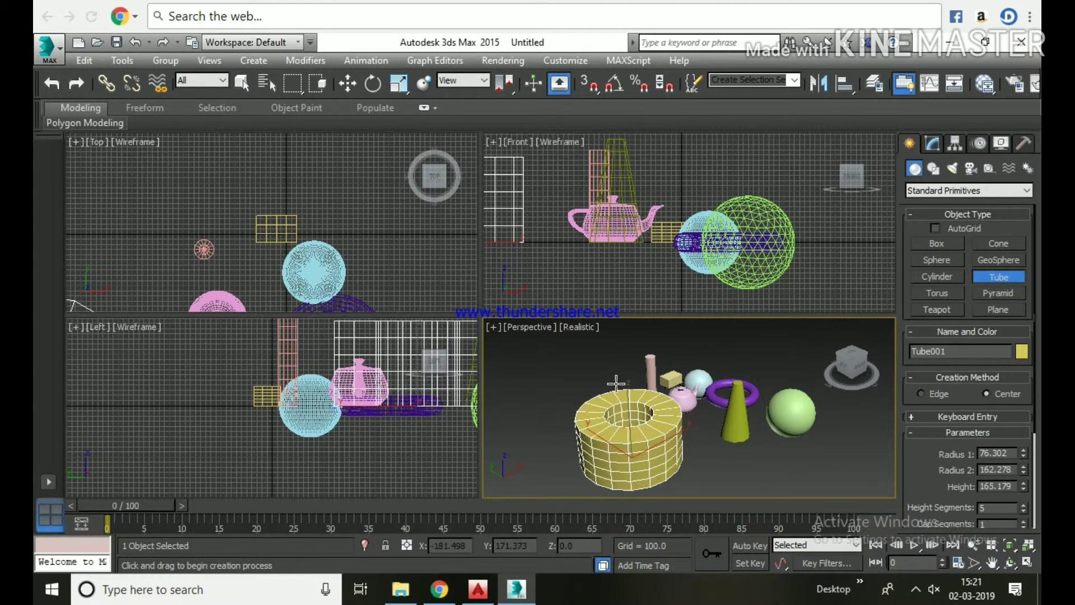
{"action": "left_click", "coordinate": [669, 489]}
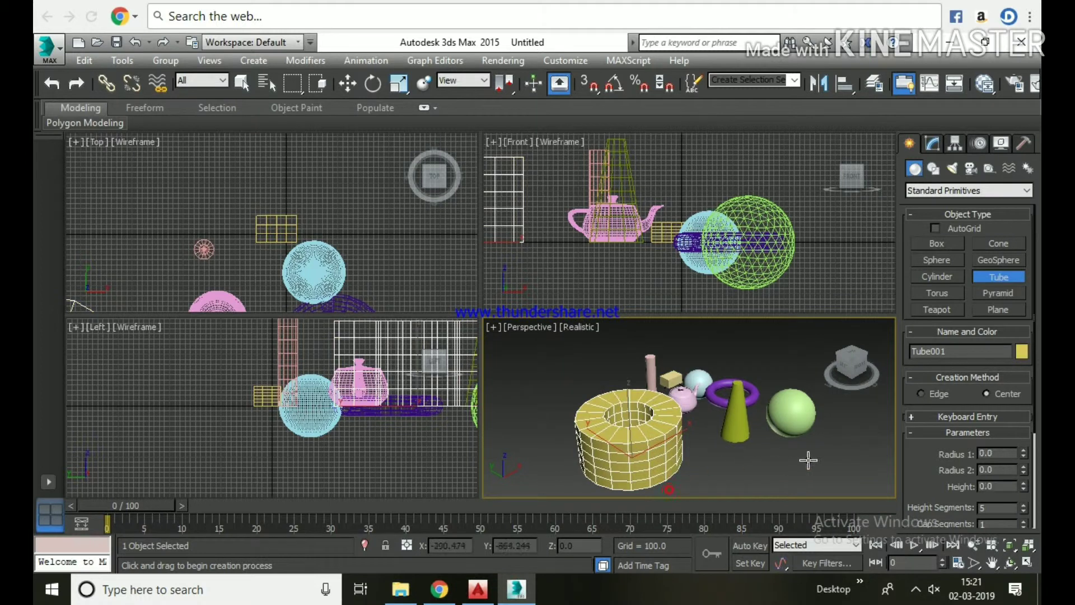
Draw a pyramid 504.385 × 325.377 × 439.847 with 5 width, depth and height segments
{"action": "left_click", "coordinate": [998, 293]}
{"action": "scroll", "coordinate": [759, 446], "scroll_direction": "down", "scroll_amount": 2}
{"action": "scroll", "coordinate": [722, 431], "scroll_direction": "down", "scroll_amount": 2}
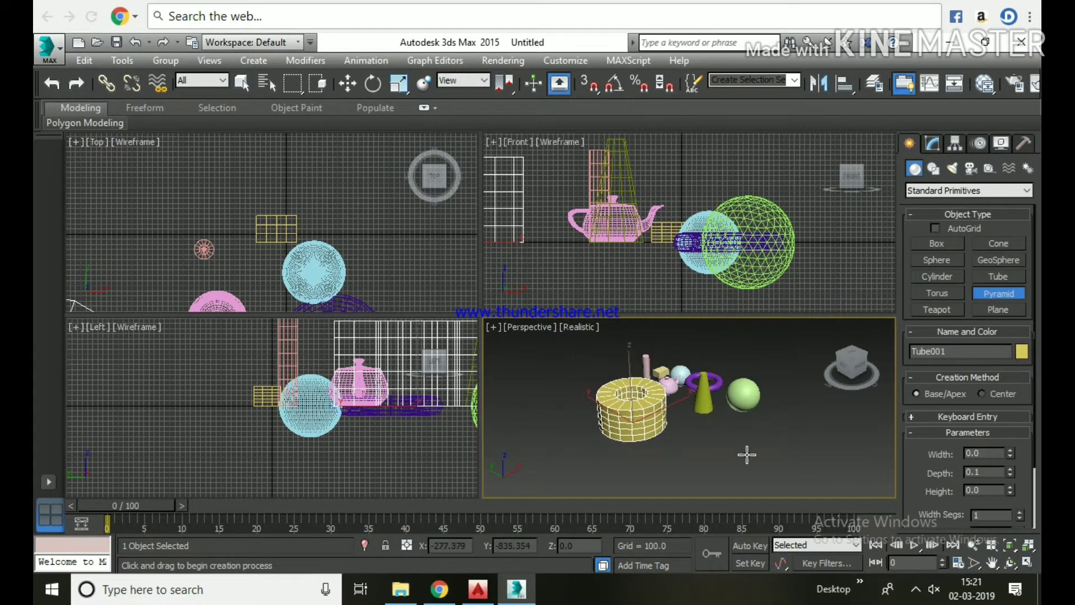
{"action": "left_click_drag", "start_coordinate": [747, 455], "coordinate": [756, 413]}
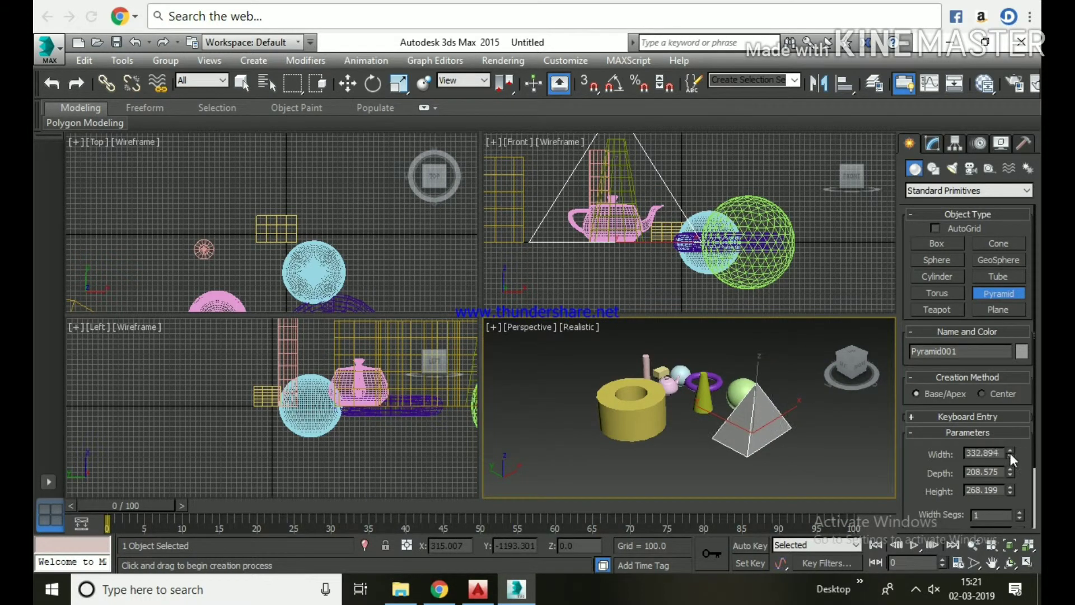
{"action": "left_click_drag", "start_coordinate": [1010, 453], "coordinate": [1009, 413]}
{"action": "left_click_drag", "start_coordinate": [1013, 475], "coordinate": [1003, 426]}
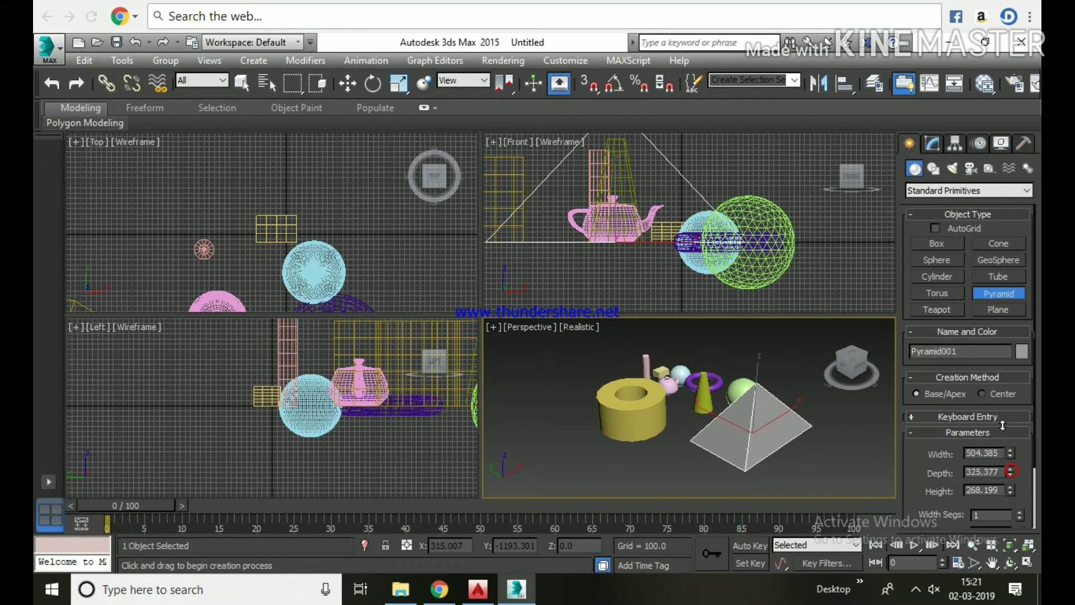
{"action": "left_click_drag", "start_coordinate": [1011, 489], "coordinate": [1004, 447]}
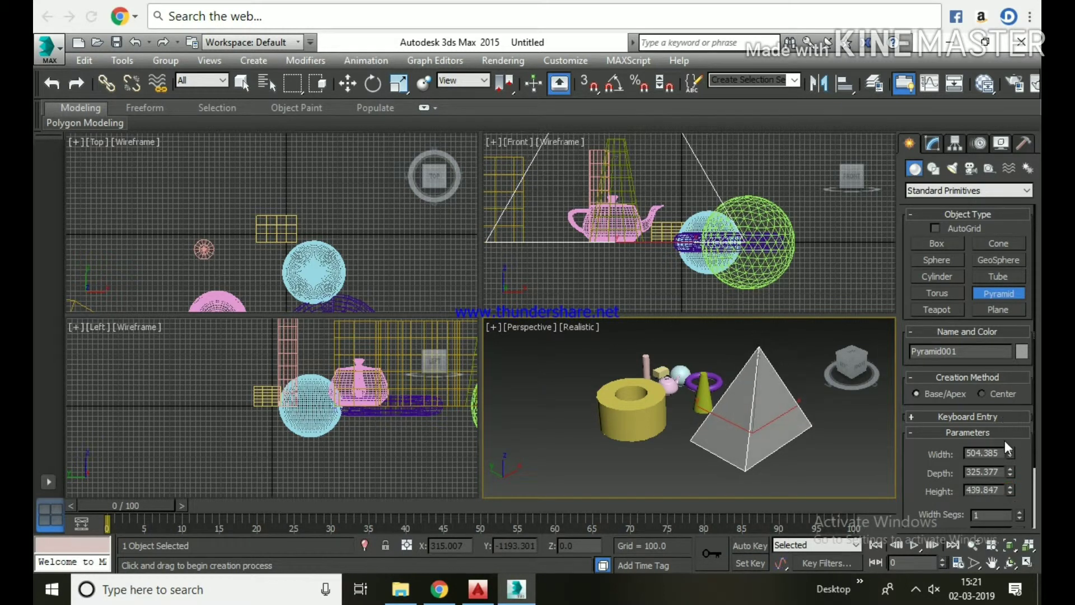
{"action": "left_click_drag", "start_coordinate": [911, 483], "coordinate": [914, 415]}
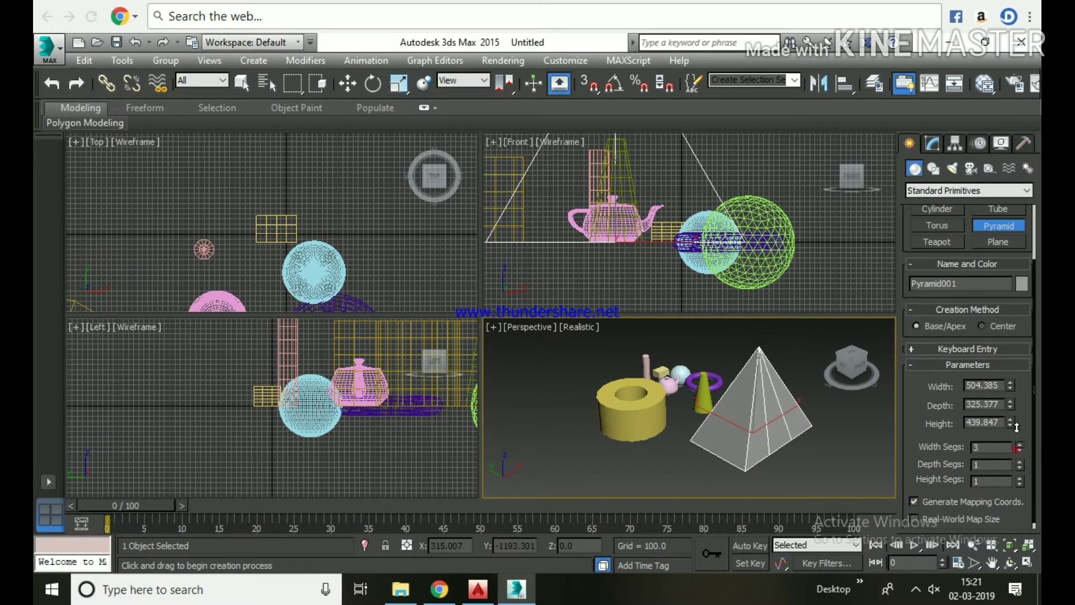
{"action": "left_click_drag", "start_coordinate": [1014, 448], "coordinate": [1019, 473]}
{"action": "scroll", "coordinate": [704, 454], "scroll_direction": "down", "scroll_amount": 2}
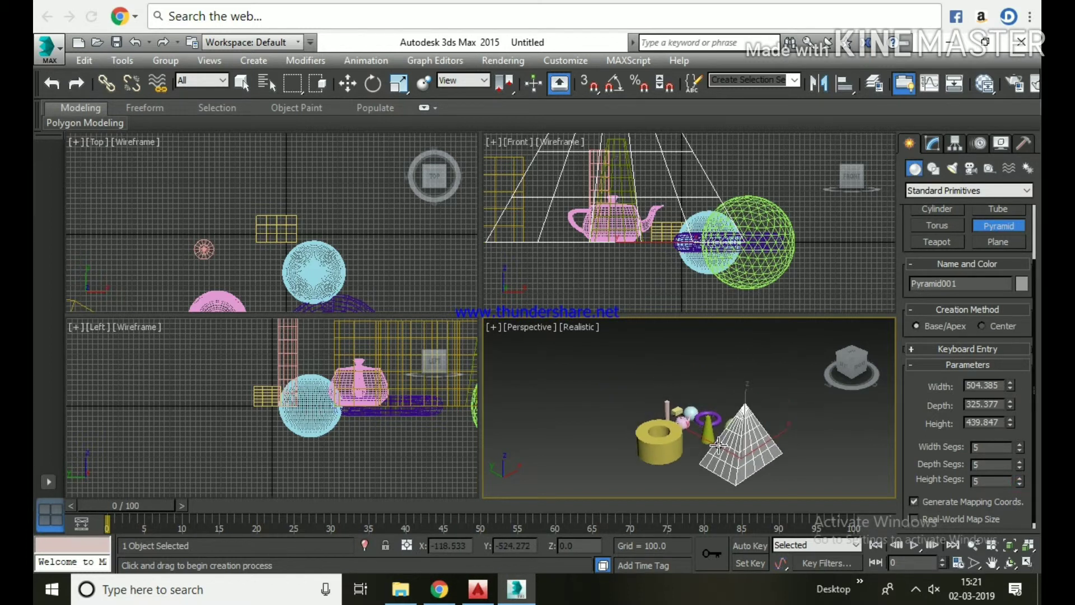
{"action": "scroll", "coordinate": [705, 453], "scroll_direction": "up", "scroll_amount": 4}
{"action": "scroll", "coordinate": [704, 453], "scroll_direction": "down", "scroll_amount": 3}
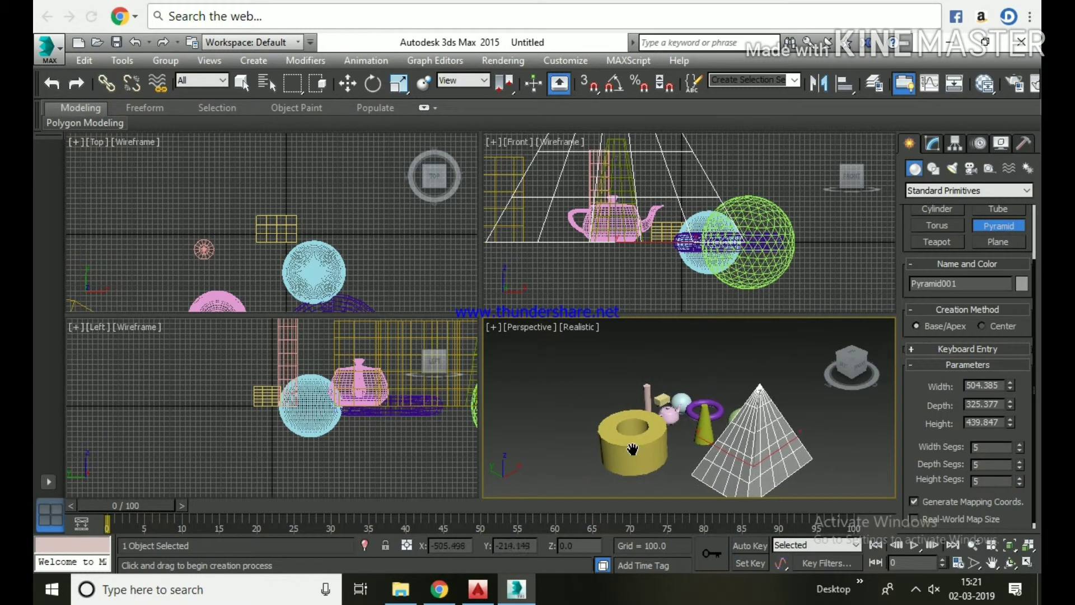
Create a plane about 1106 by 746.871 with 7 length and 7 width segments
{"action": "left_click", "coordinate": [1013, 243]}
{"action": "left_click_drag", "start_coordinate": [537, 396], "coordinate": [712, 417]}
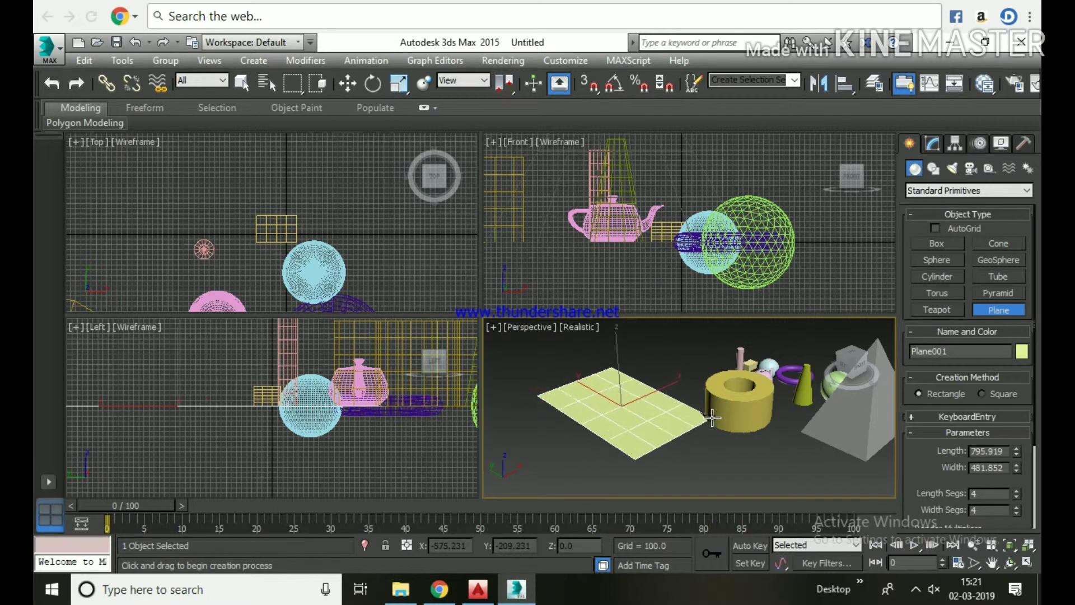
{"action": "mouse_move", "coordinate": [1016, 452]}
{"action": "left_mouse_down"}
{"action": "mouse_move", "coordinate": [1016, 443]}
{"action": "mouse_move", "coordinate": [1018, 465]}
{"action": "mouse_move", "coordinate": [1019, 422]}
{"action": "left_mouse_up"}
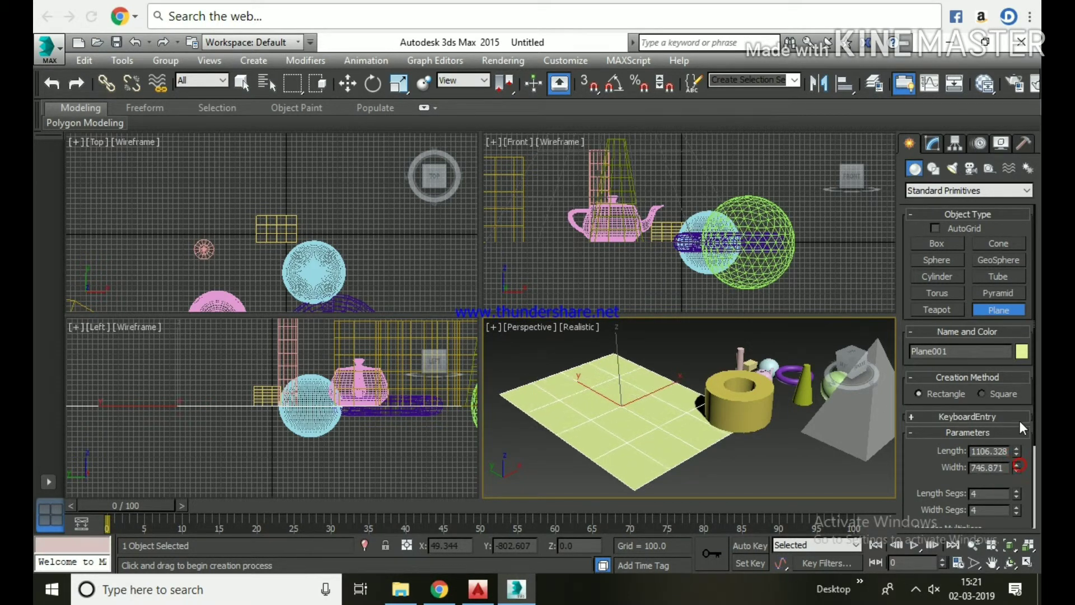
{"action": "left_click", "coordinate": [1017, 491]}
{"action": "left_click_drag", "start_coordinate": [1018, 463], "coordinate": [1021, 453]}
{"action": "left_click_drag", "start_coordinate": [1016, 509], "coordinate": [1017, 502]}
{"action": "right_click", "coordinate": [695, 431]}
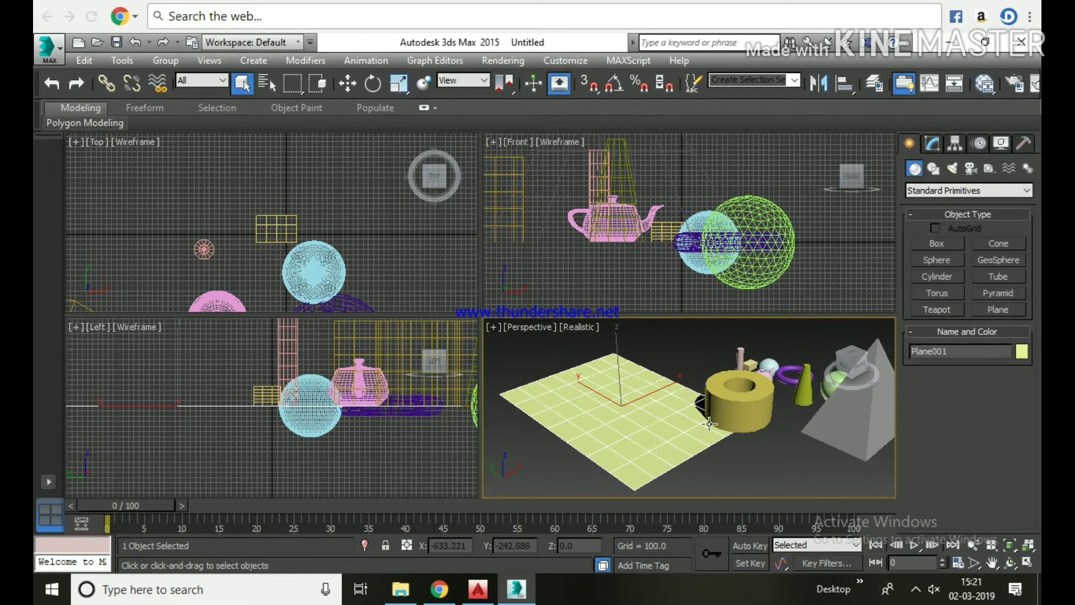
Zoom out the viewports and pan the Top view to recentre the objects
{"action": "scroll", "coordinate": [691, 426], "scroll_direction": "down", "scroll_amount": 3}
{"action": "scroll", "coordinate": [692, 426], "scroll_direction": "down", "scroll_amount": 2}
{"action": "scroll", "coordinate": [665, 248], "scroll_direction": "down", "scroll_amount": 2}
{"action": "scroll", "coordinate": [665, 248], "scroll_direction": "down", "scroll_amount": 2}
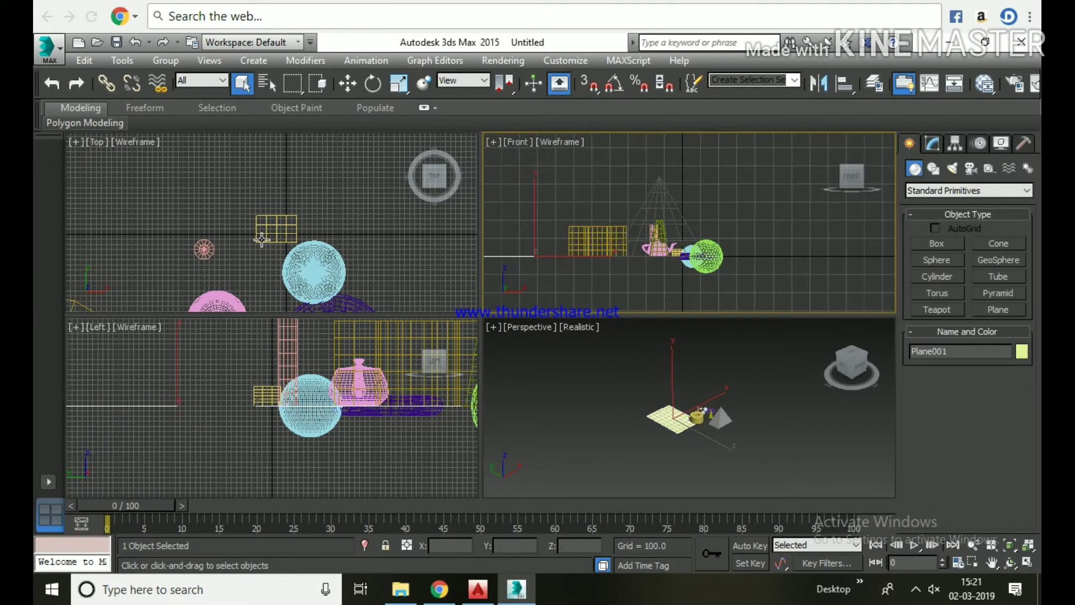
{"action": "mouse_move", "coordinate": [280, 263]}
{"action": "middle_mouse_down"}
{"action": "mouse_move", "coordinate": [306, 266]}
{"action": "mouse_move", "coordinate": [300, 197]}
{"action": "middle_mouse_up"}
{"action": "scroll", "coordinate": [322, 364], "scroll_direction": "down", "scroll_amount": 2}
{"action": "scroll", "coordinate": [322, 364], "scroll_direction": "down", "scroll_amount": 2}
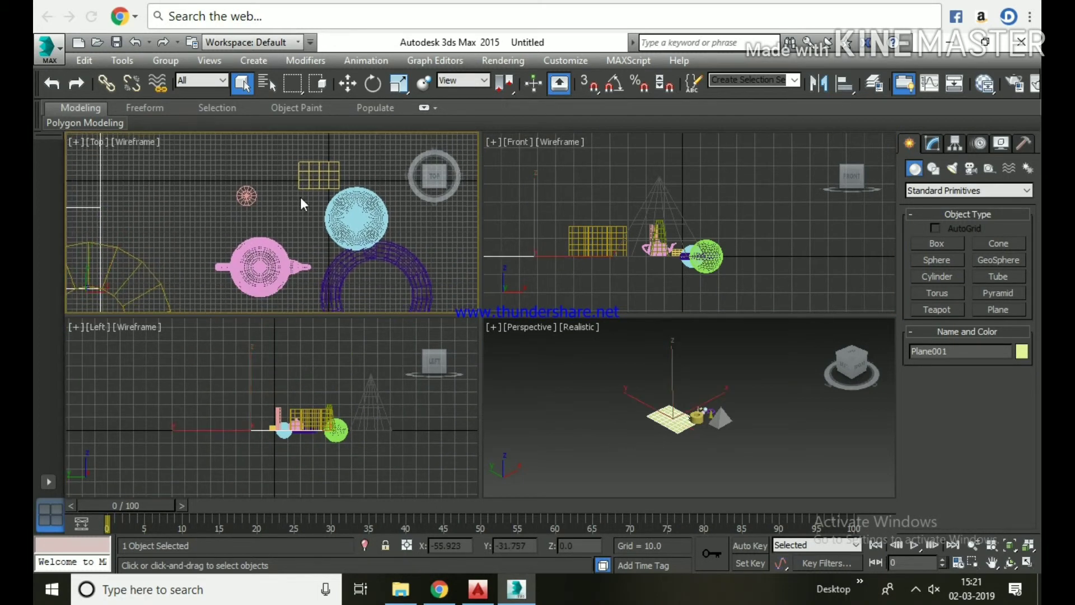
{"action": "scroll", "coordinate": [300, 224], "scroll_direction": "down", "scroll_amount": 2}
{"action": "scroll", "coordinate": [300, 236], "scroll_direction": "down", "scroll_amount": 2}
{"action": "scroll", "coordinate": [300, 240], "scroll_direction": "down", "scroll_amount": 2}
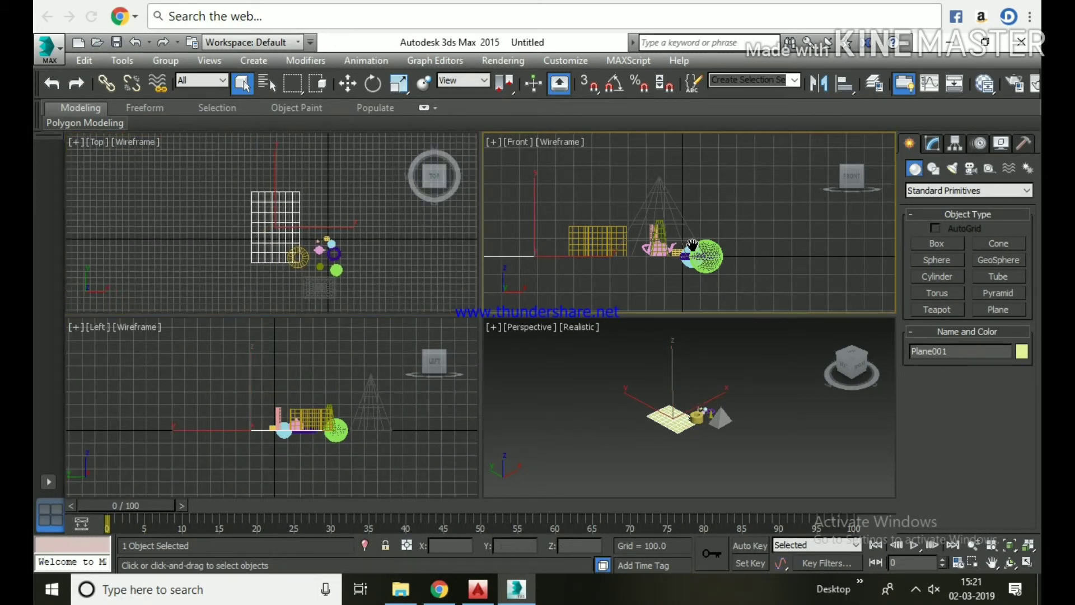
Recentre the Front, Left and Perspective views, then show the hidden tray icons
{"action": "middle_click_drag", "start_coordinate": [749, 254], "coordinate": [786, 262]}
{"action": "middle_click_drag", "start_coordinate": [331, 396], "coordinate": [307, 402]}
{"action": "middle_click_drag", "start_coordinate": [683, 406], "coordinate": [707, 417]}
{"action": "scroll", "coordinate": [715, 435], "scroll_direction": "up", "scroll_amount": 2}
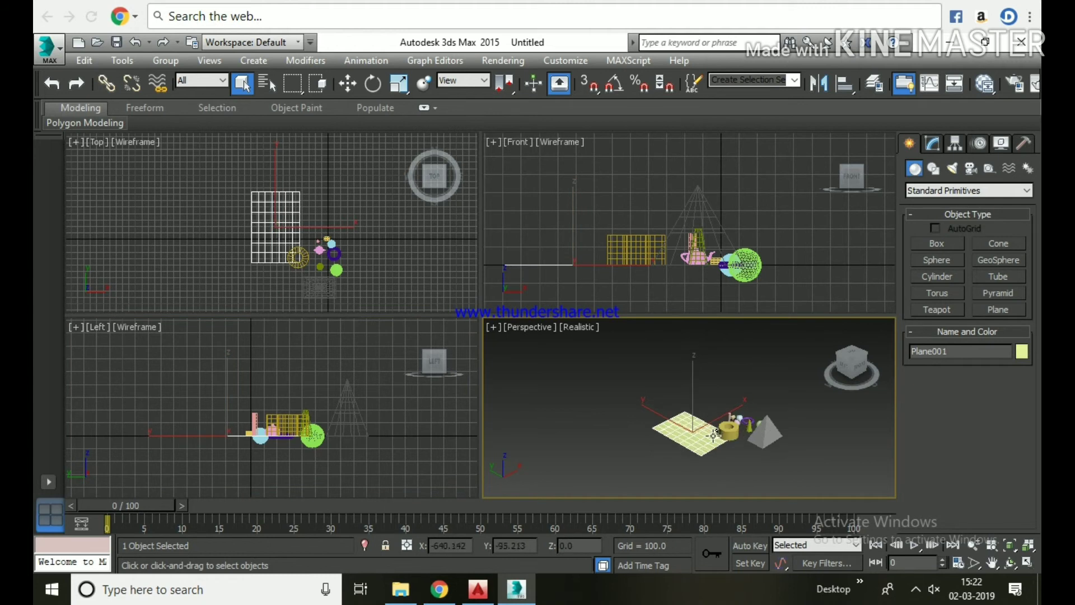
{"action": "left_click", "coordinate": [913, 595]}
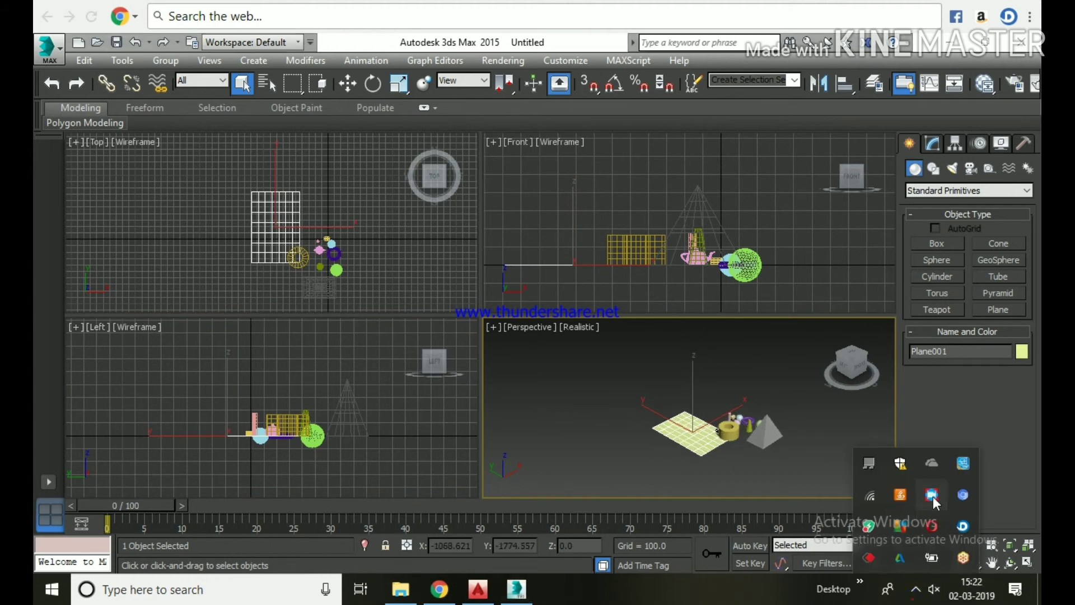